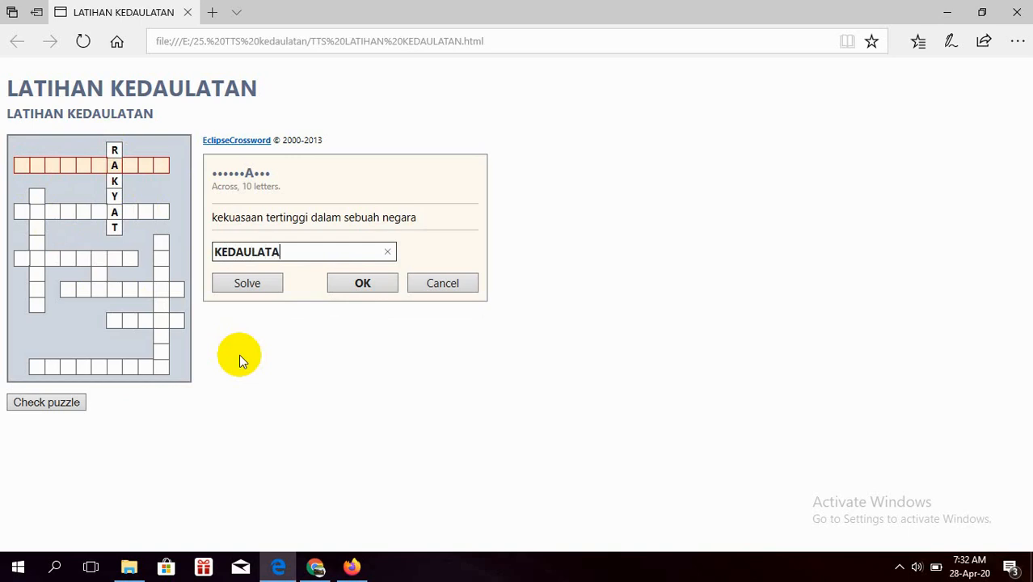
Confirm KEDAULATAN for the highest-power clue and fill in LEGISLATIF for the clue "Kekuasaan Negara untuk membuat UU".
{"action": "left_click", "coordinate": [350, 284]}
{"action": "left_click", "coordinate": [32, 216]}
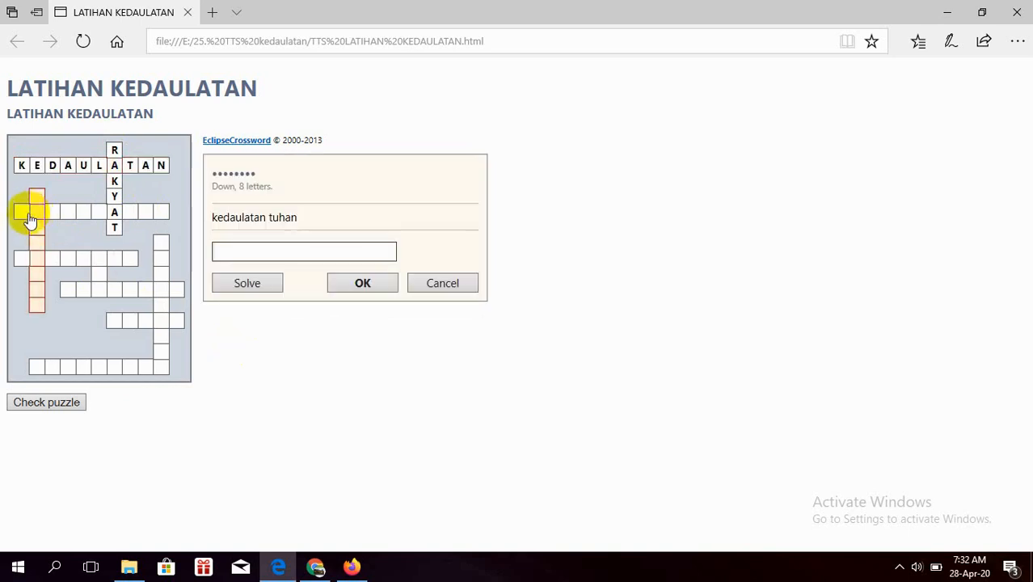
{"action": "left_click", "coordinate": [24, 214]}
{"action": "type", "text": "L"}
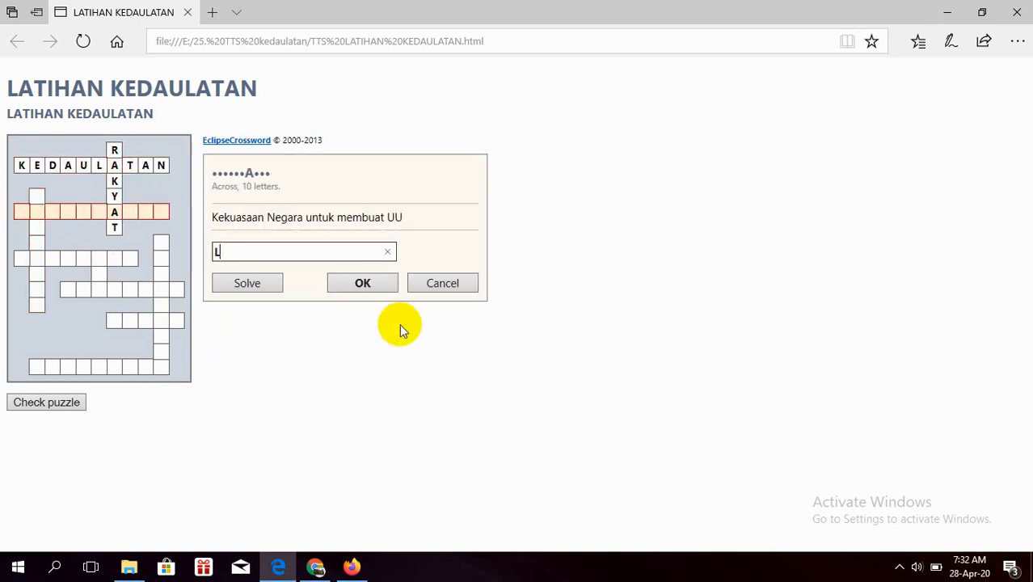
{"action": "type", "text": "EGIALATUF"}
{"action": "key", "text": "BackSpace"}
{"action": "key", "text": "BackSpace"}
{"action": "type", "text": "IF"}
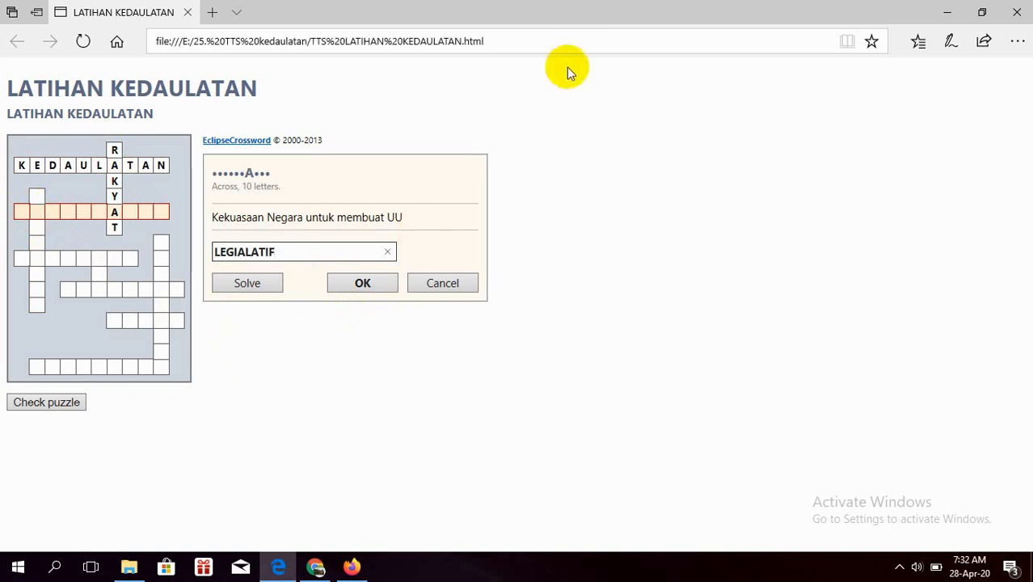
{"action": "left_click", "coordinate": [237, 251]}
{"action": "key", "text": "Delete"}
{"action": "type", "text": "S"}
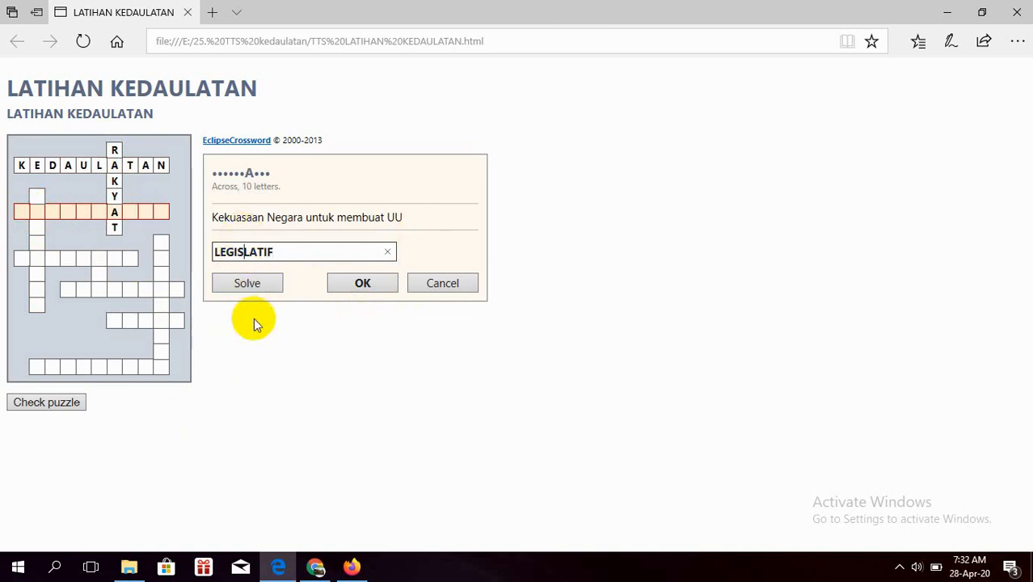
{"action": "left_click", "coordinate": [362, 285]}
Answer the down clue "kedaulatan tuhan" with OLIGARKI and check the puzzle for errors.
{"action": "left_click", "coordinate": [38, 211]}
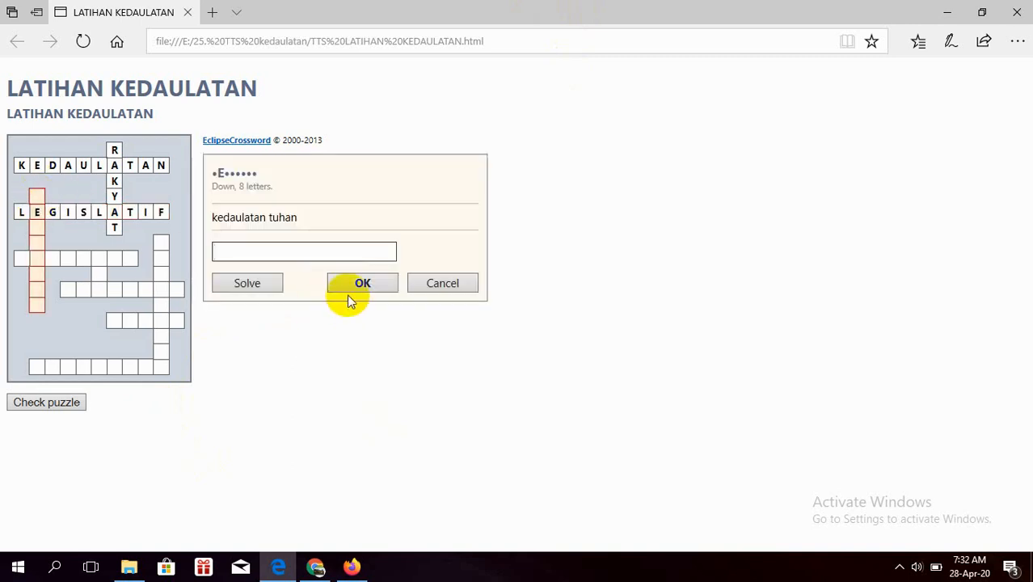
{"action": "type", "text": "OLIGARKI"}
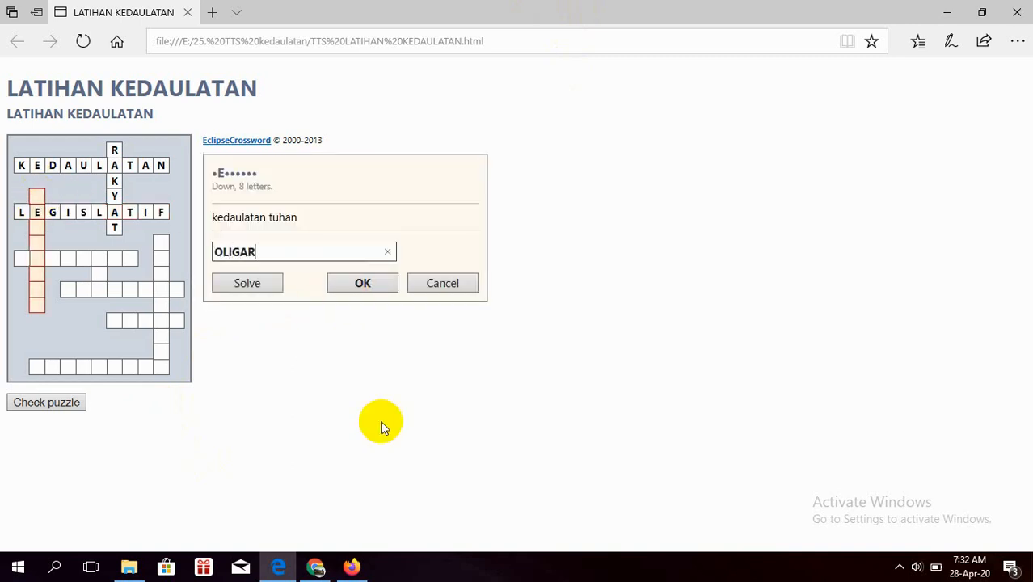
{"action": "left_click", "coordinate": [368, 283]}
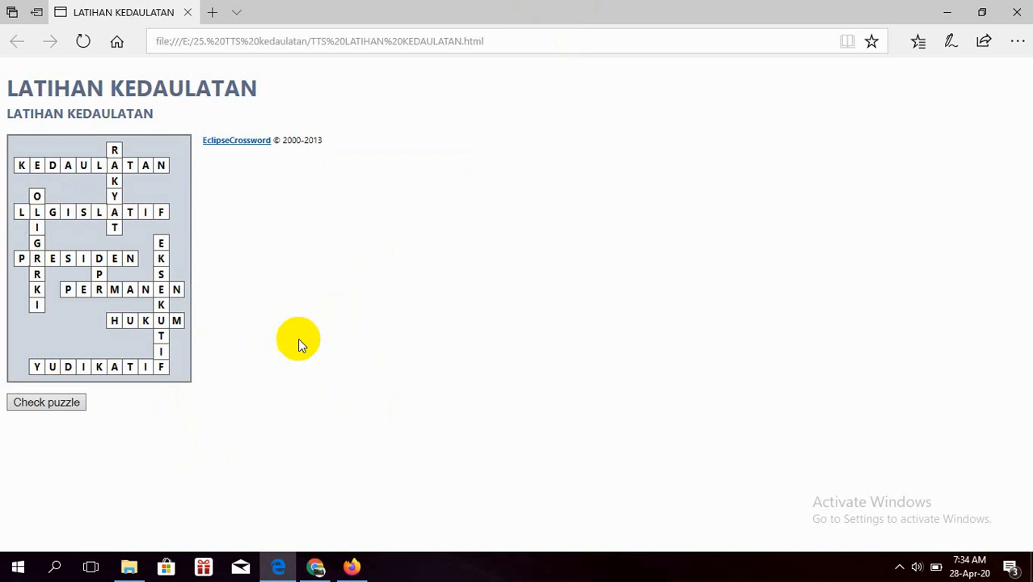
{"action": "left_click", "coordinate": [53, 403]}
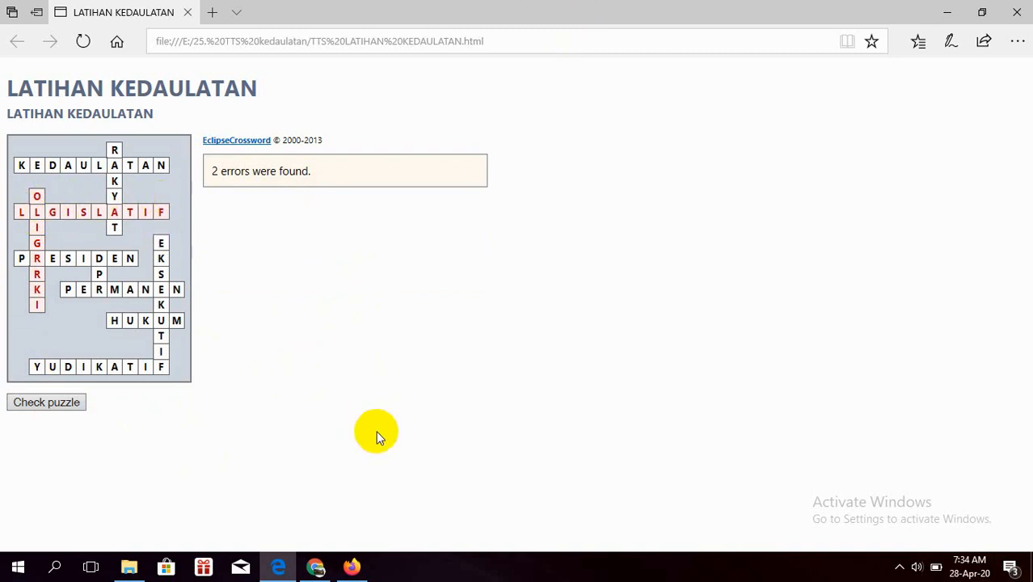
Correct the fifth letter of the "kedaulatan tuhan" answer so it reads OLIGARKI.
{"action": "left_click", "coordinate": [36, 197]}
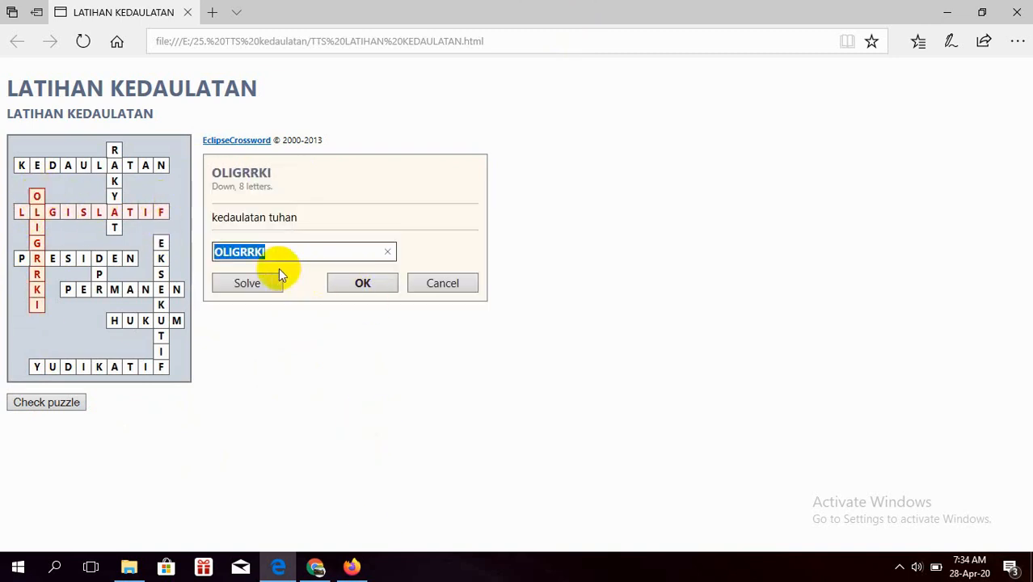
{"action": "left_click", "coordinate": [250, 274]}
{"action": "left_click", "coordinate": [371, 282]}
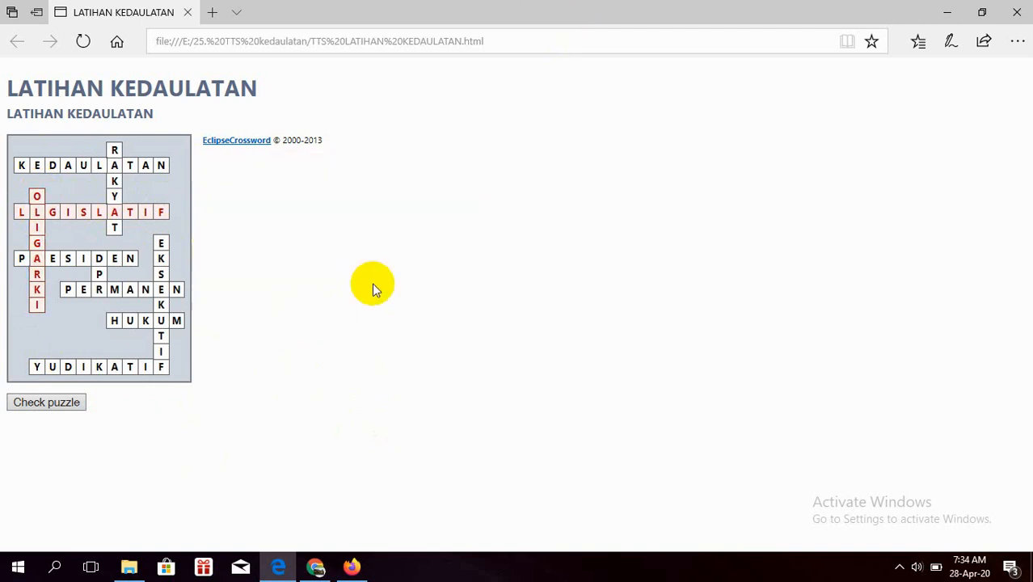
Correct the answer for "Kekuasaan Negara untuk membuat UU" to LEGISLATIF and check the puzzle.
{"action": "left_click", "coordinate": [99, 211]}
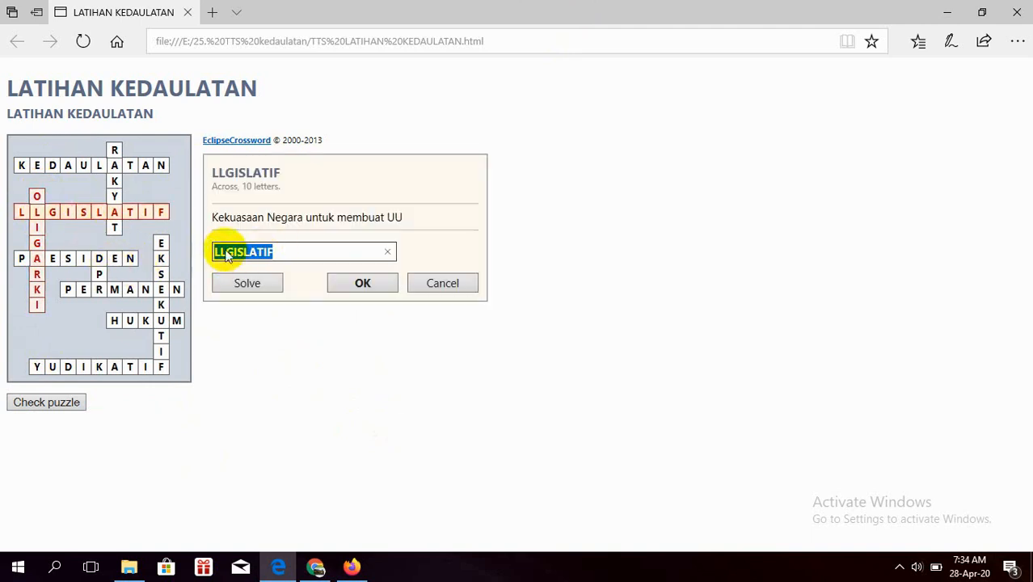
{"action": "left_click", "coordinate": [223, 252]}
{"action": "left_click", "coordinate": [226, 275]}
{"action": "left_click", "coordinate": [330, 289]}
{"action": "left_click", "coordinate": [38, 408]}
Replace the second letter of the "kedaulatan tuhan" answer with L to restore OLIGARKI.
{"action": "left_click", "coordinate": [37, 211]}
{"action": "left_click", "coordinate": [229, 273]}
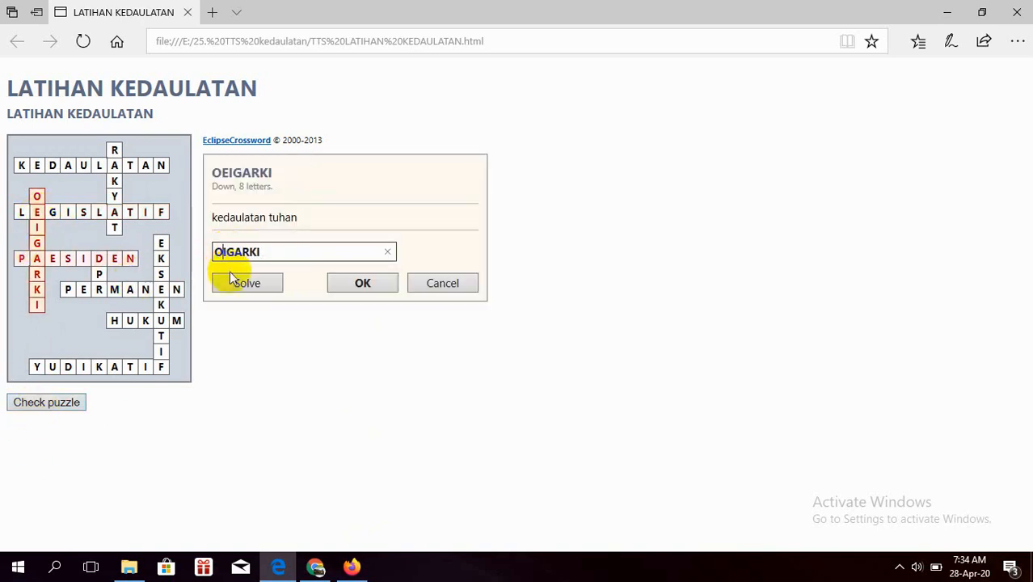
{"action": "left_click", "coordinate": [368, 288]}
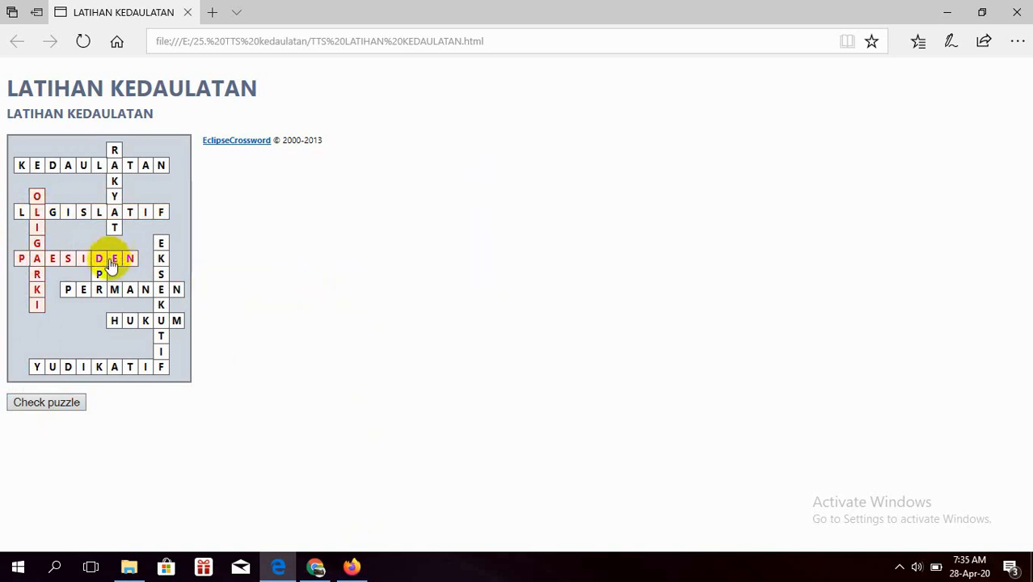
Correct the answer for the republic's head of government clue to PRESIDEN and check the puzzle.
{"action": "left_click", "coordinate": [89, 267]}
{"action": "left_click", "coordinate": [233, 270]}
{"action": "double_click", "coordinate": [237, 273]}
{"action": "key", "text": "BackSpace"}
{"action": "type", "text": "RESIDEN"}
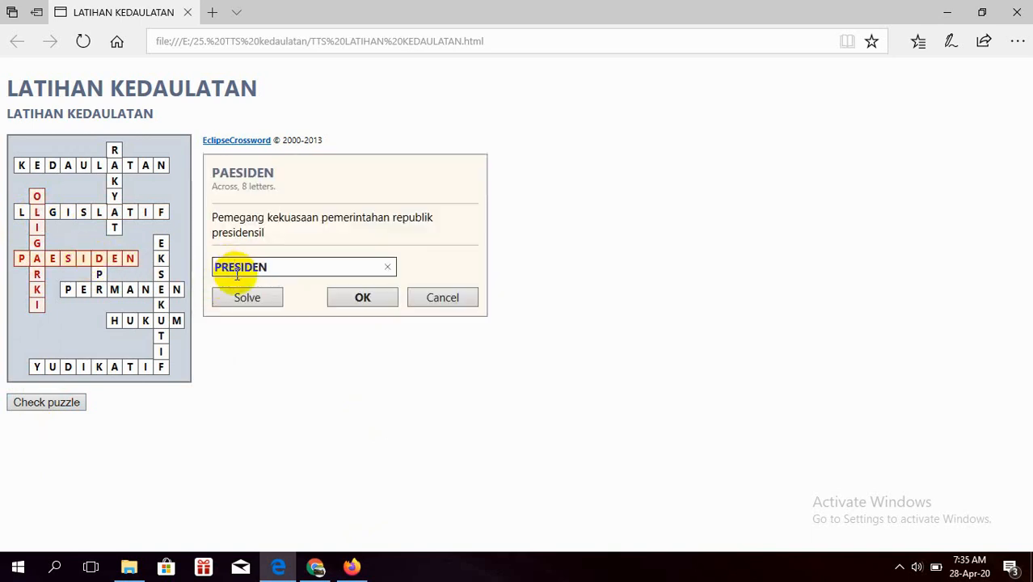
{"action": "left_click", "coordinate": [362, 299]}
{"action": "left_click", "coordinate": [57, 401]}
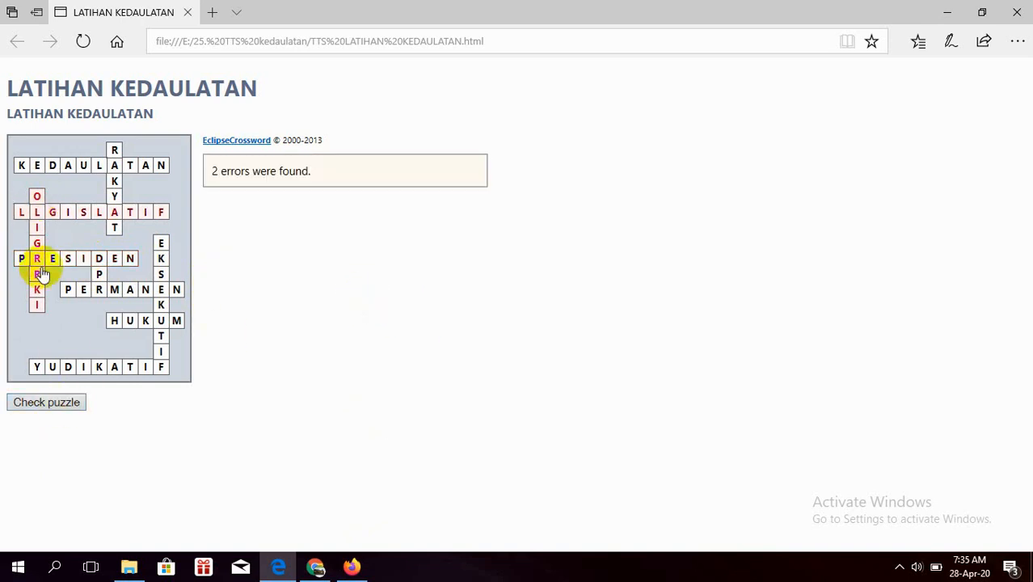
Replace the answer for the clue "kedaulatan tuhan" with TEOKRASI and check the puzzle again.
{"action": "left_click", "coordinate": [36, 228]}
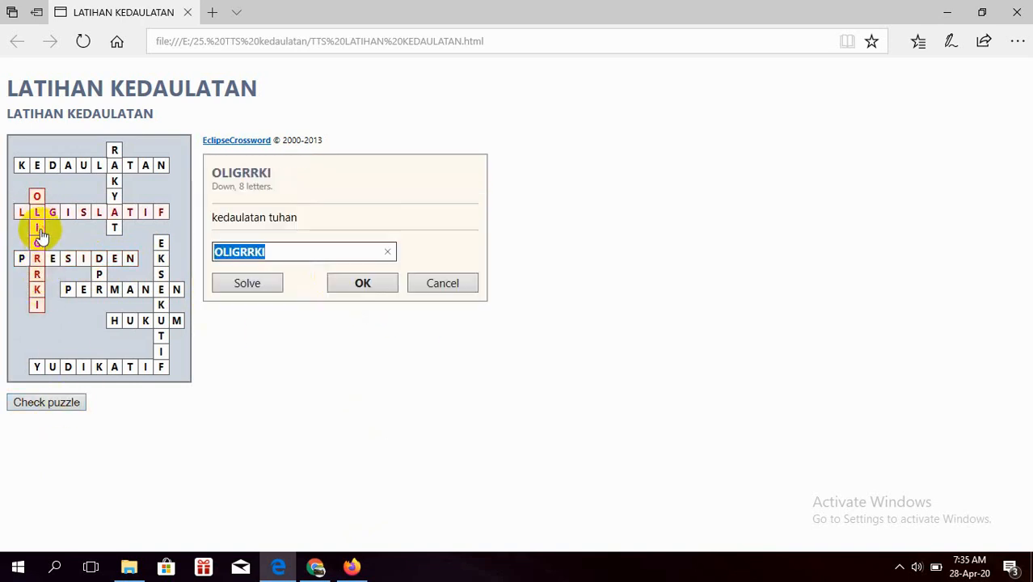
{"action": "type", "text": "TEOKRASI"}
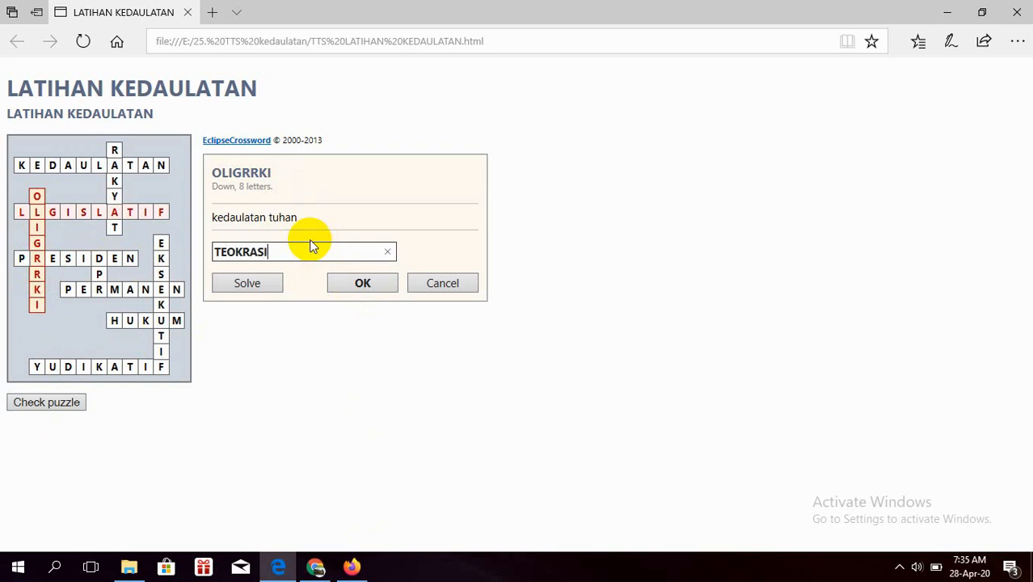
{"action": "left_click", "coordinate": [370, 279]}
{"action": "left_click", "coordinate": [73, 404]}
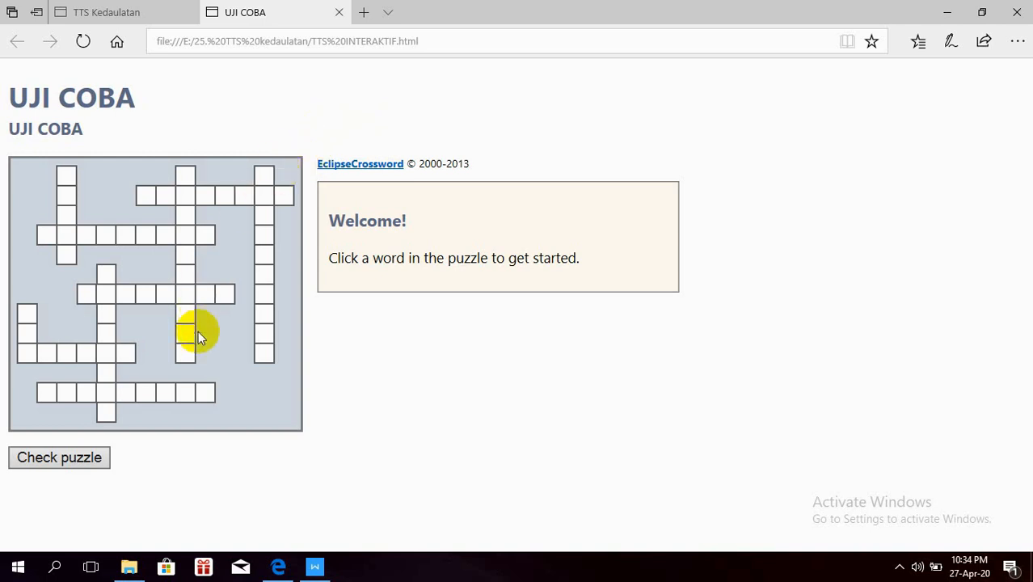
Leave the browser and launch the EclipseCrossword puzzle creation wizard.
{"action": "left_click", "coordinate": [129, 566]}
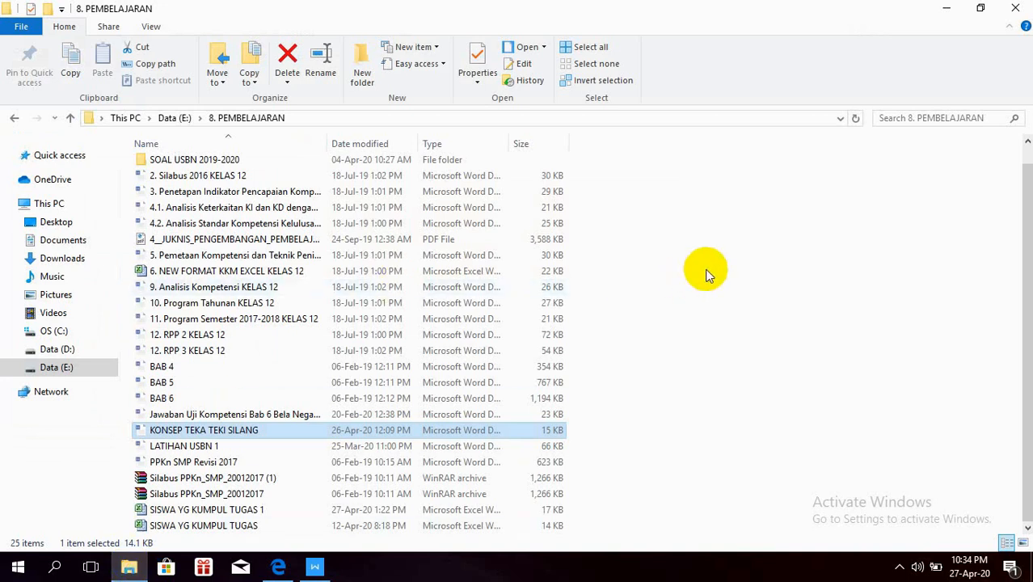
{"action": "left_click", "coordinate": [30, 568]}
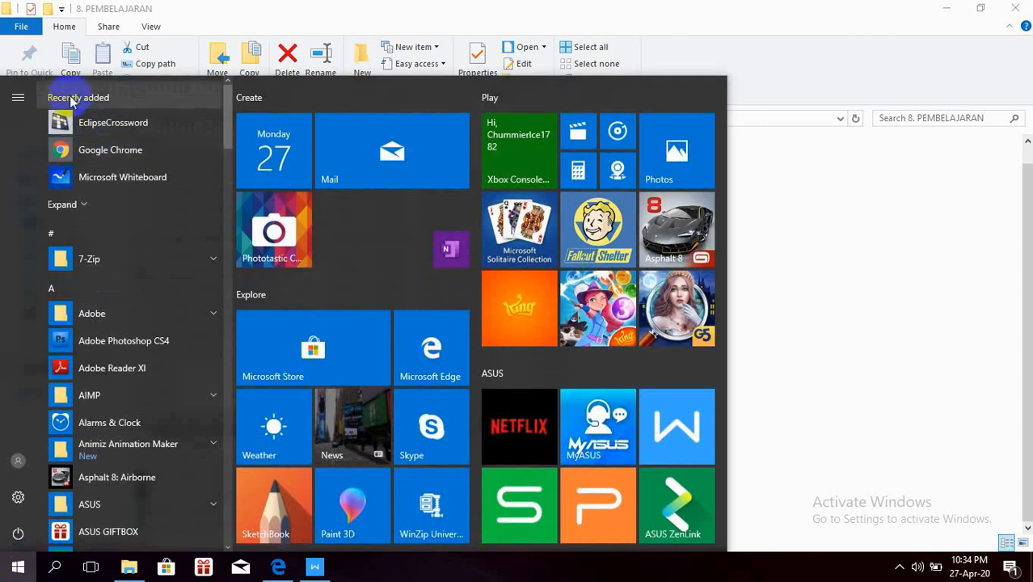
{"action": "left_click", "coordinate": [113, 123]}
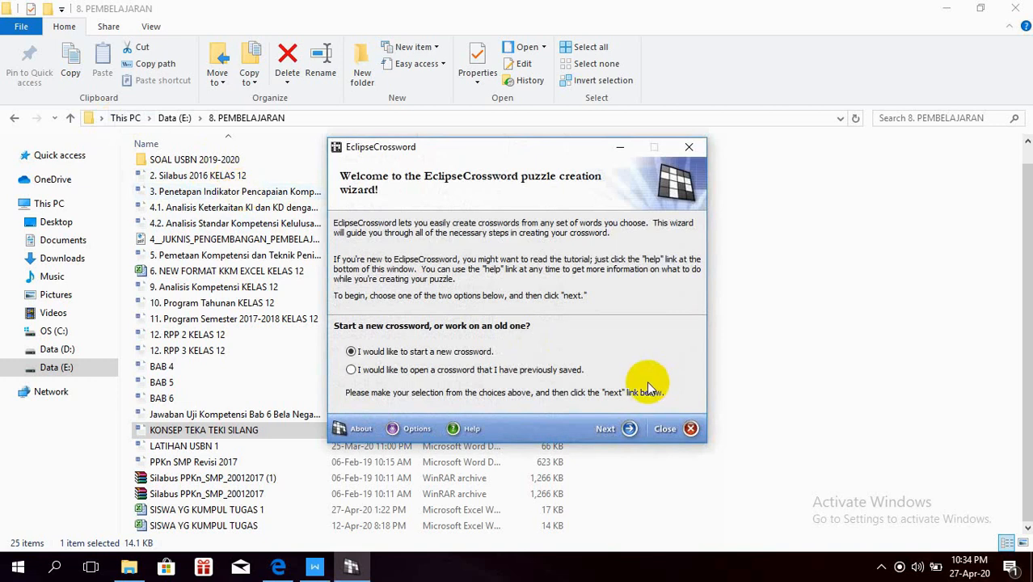
Start a new crossword in the wizard and choose to create its word list from scratch.
{"action": "left_click", "coordinate": [351, 371]}
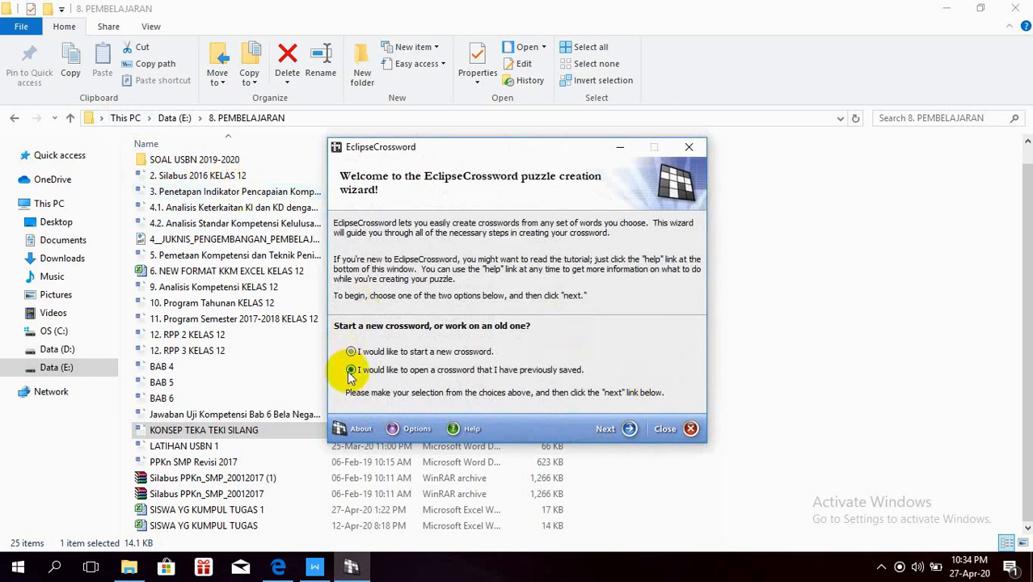
{"action": "left_click", "coordinate": [351, 352]}
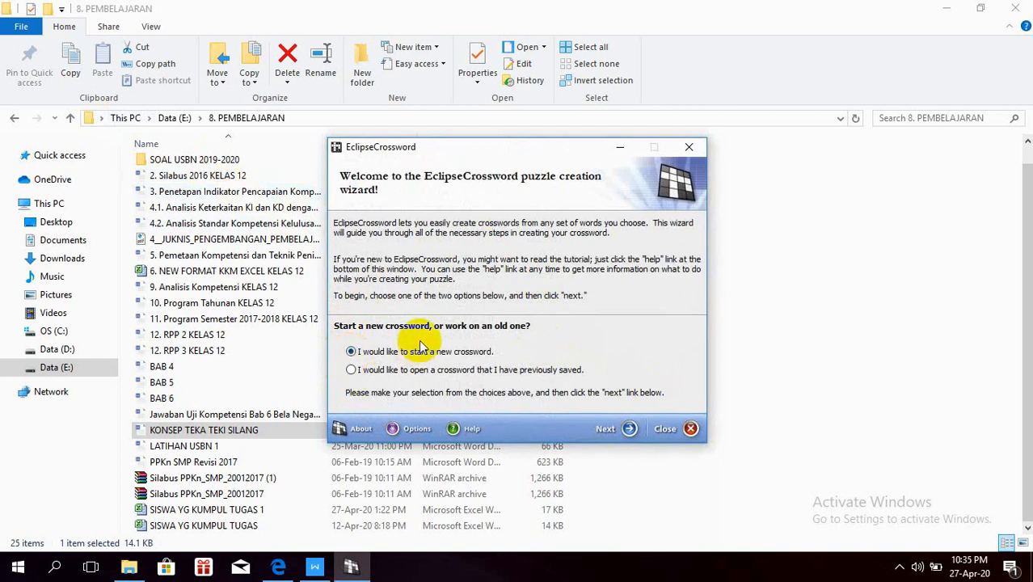
{"action": "left_click", "coordinate": [349, 370]}
{"action": "left_click", "coordinate": [350, 352]}
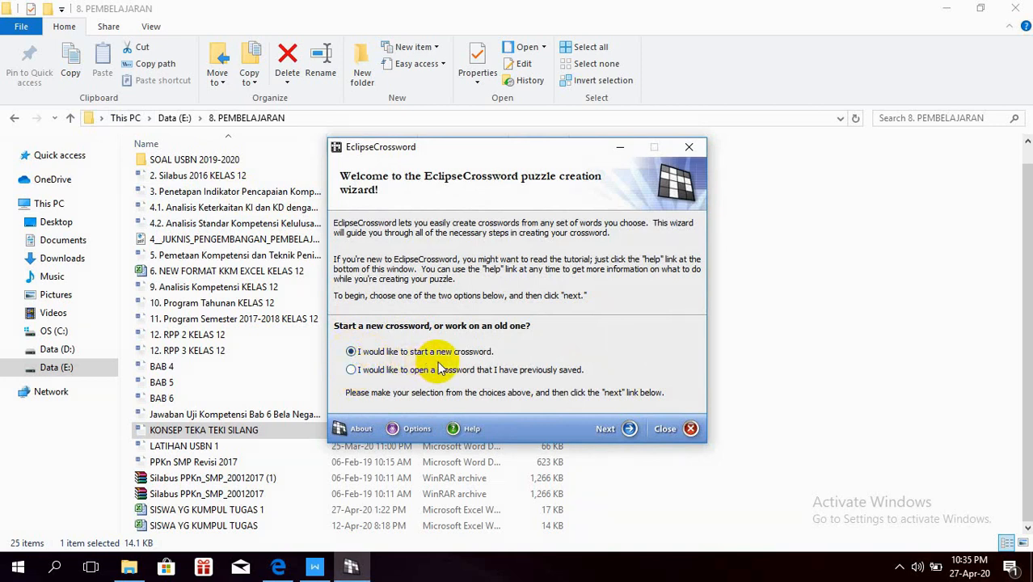
{"action": "left_click", "coordinate": [608, 437]}
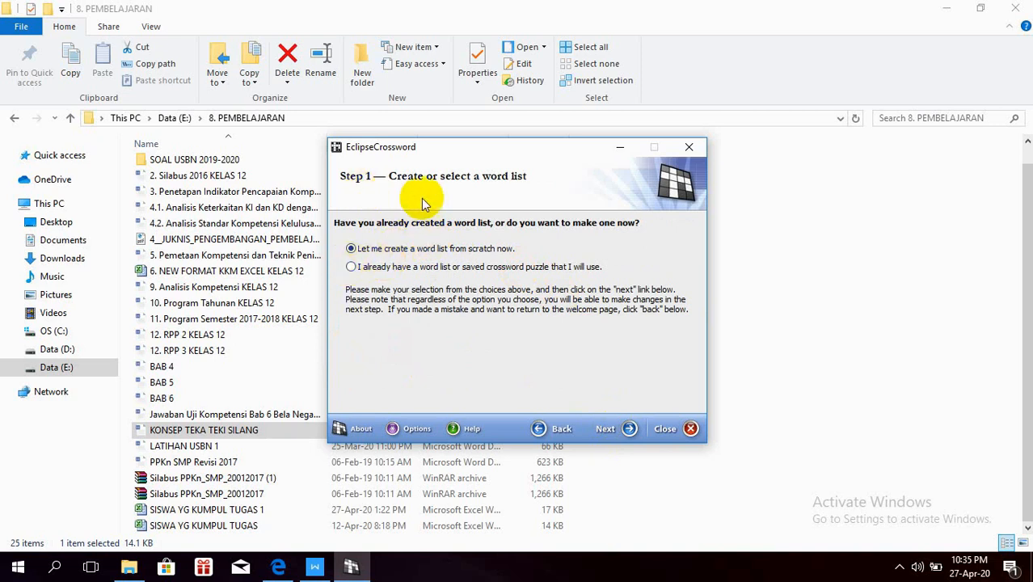
{"action": "left_click", "coordinate": [629, 429]}
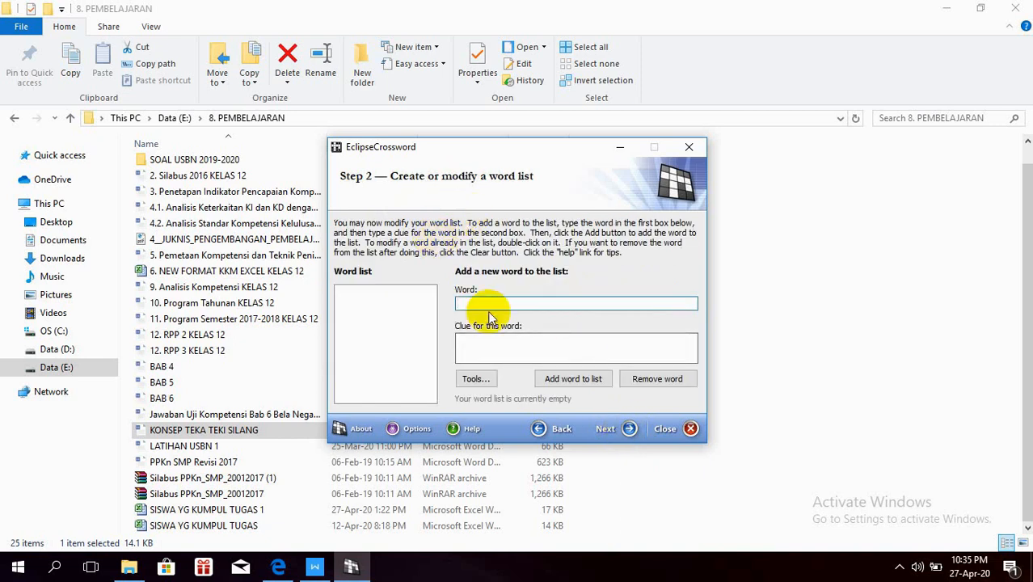
Copy the word HUKUM from the table in KONSEP TEKA TEKI SILANG.docx into EclipseCrossword as the new word.
{"action": "left_click", "coordinate": [458, 346]}
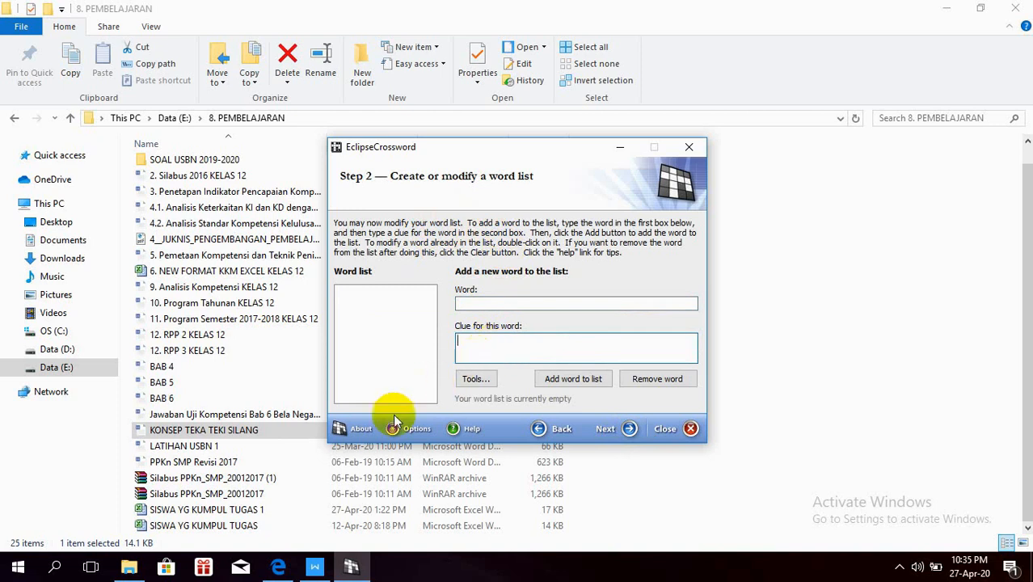
{"action": "left_click", "coordinate": [314, 568]}
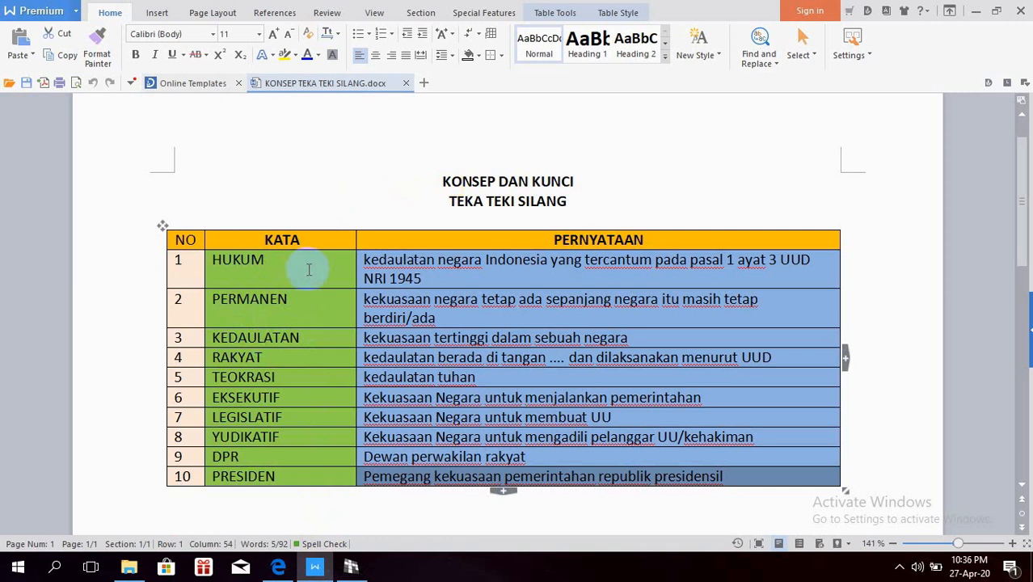
{"action": "left_click", "coordinate": [213, 260]}
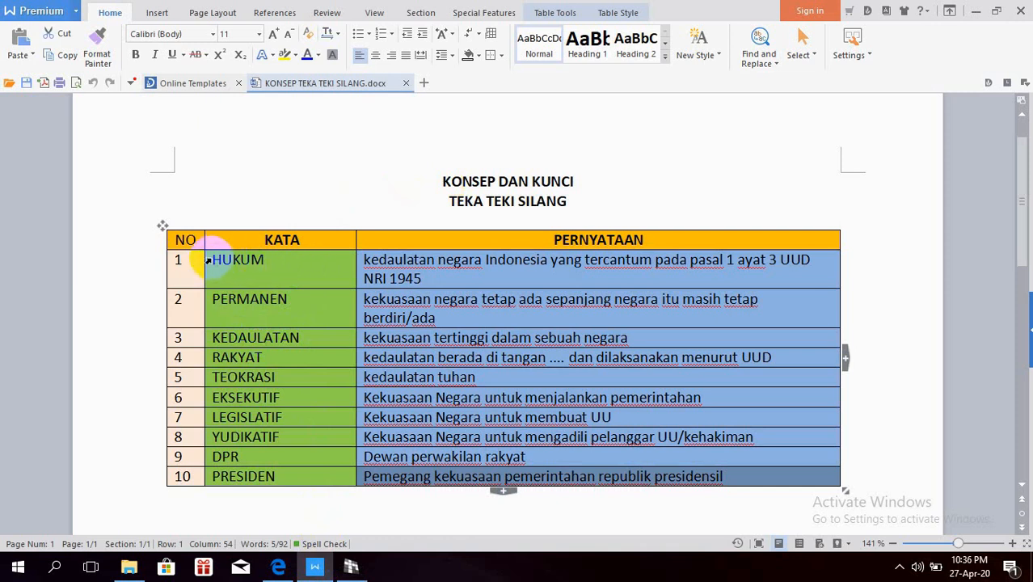
{"action": "left_click", "coordinate": [208, 260]}
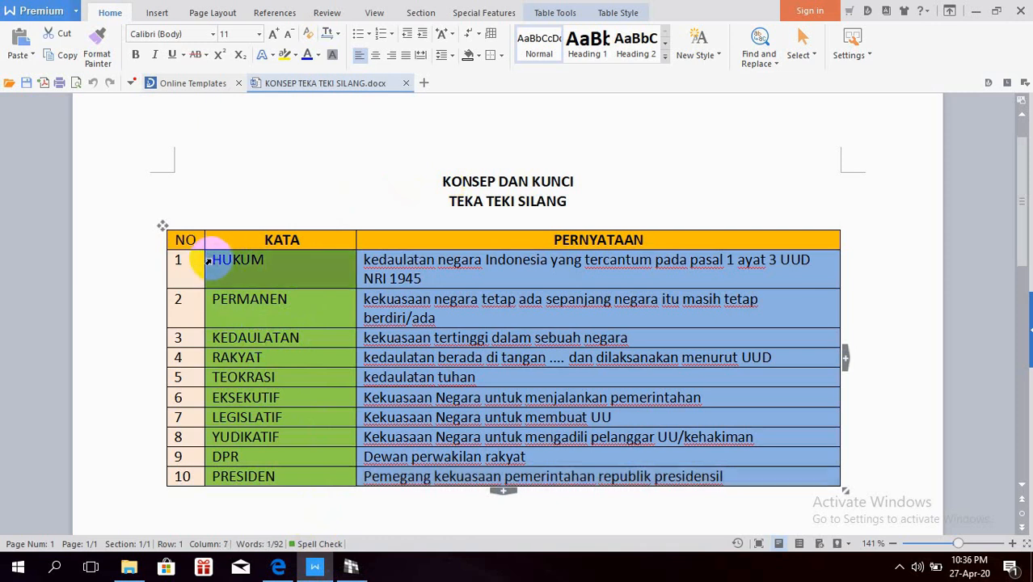
{"action": "left_click", "coordinate": [351, 566]}
{"action": "left_click", "coordinate": [464, 303]}
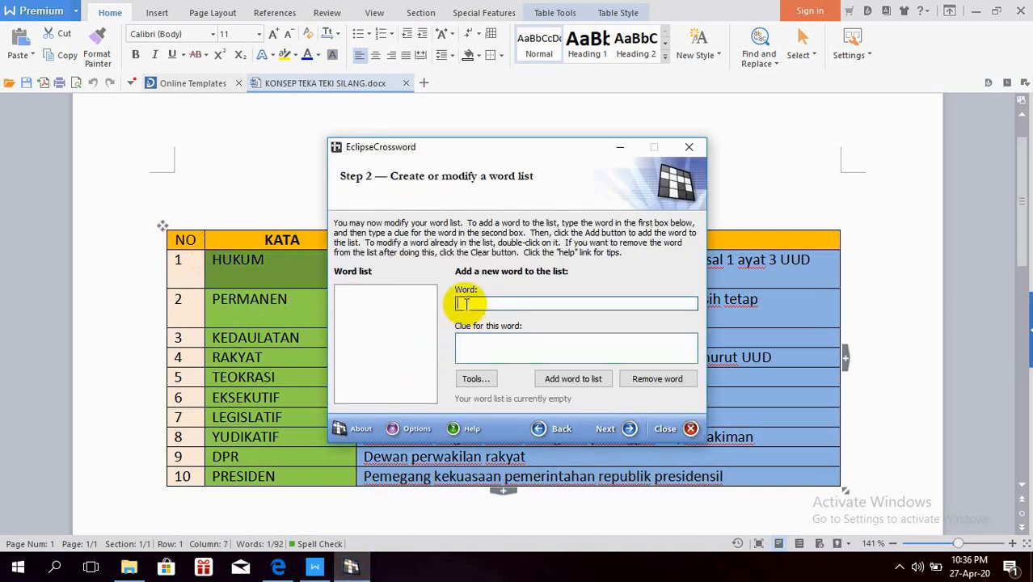
Copy the HUKUM row's statement from the document table into EclipseCrossword as the clue for this word.
{"action": "left_click", "coordinate": [351, 565]}
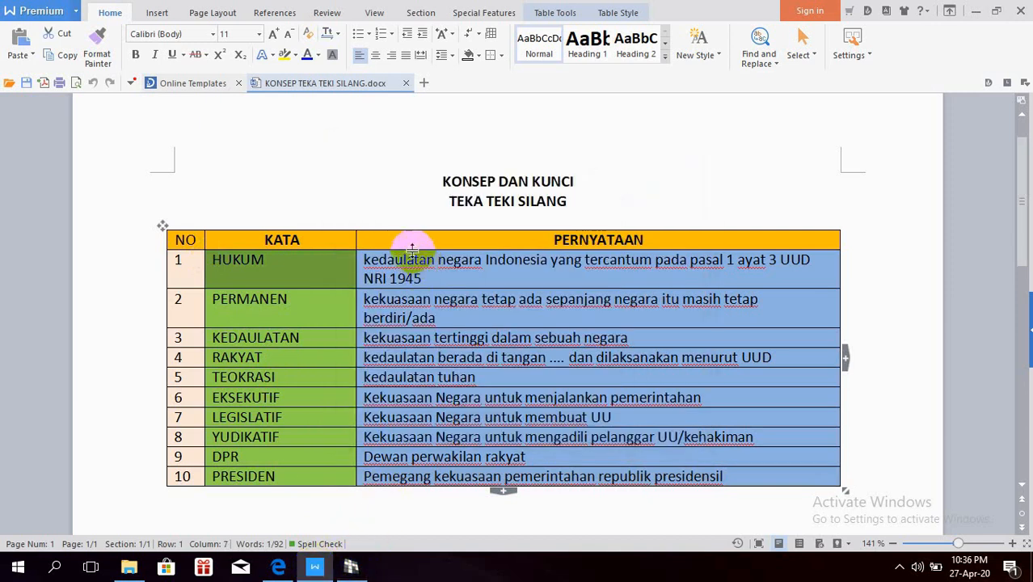
{"action": "left_click", "coordinate": [353, 267]}
{"action": "key", "text": "ctrl+c"}
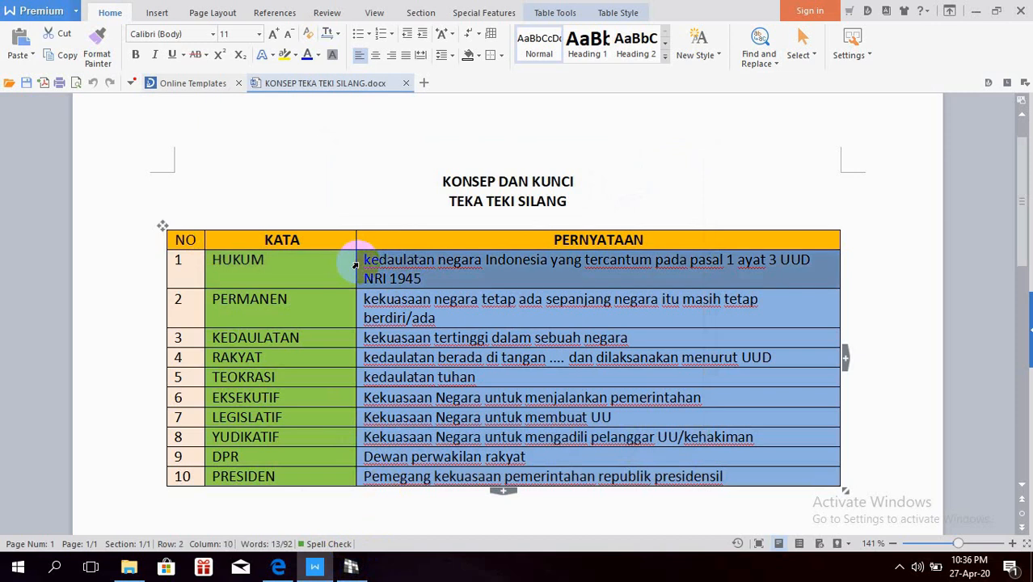
{"action": "left_click", "coordinate": [351, 566]}
{"action": "left_click", "coordinate": [491, 345]}
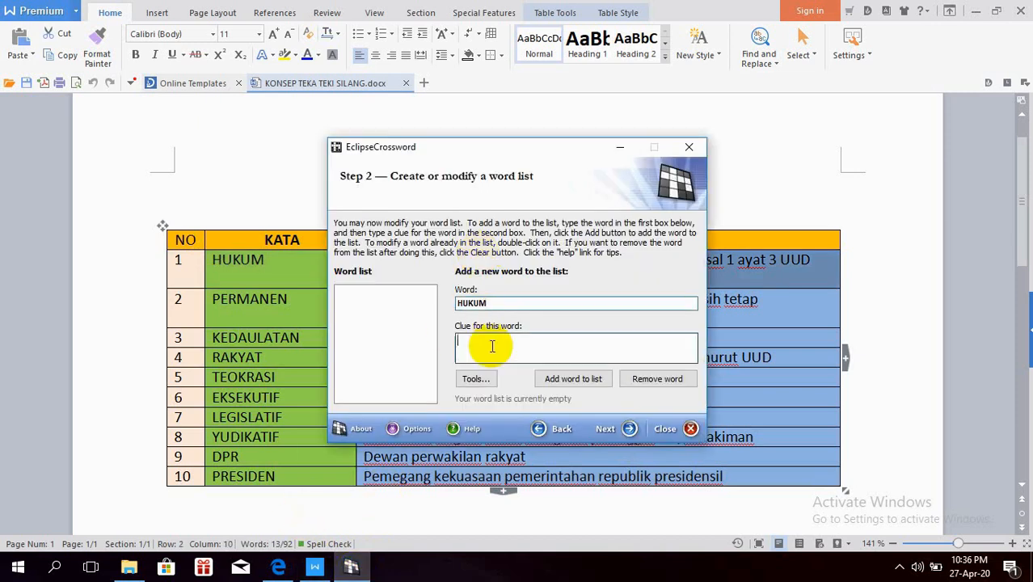
{"action": "key", "text": "ctrl+v"}
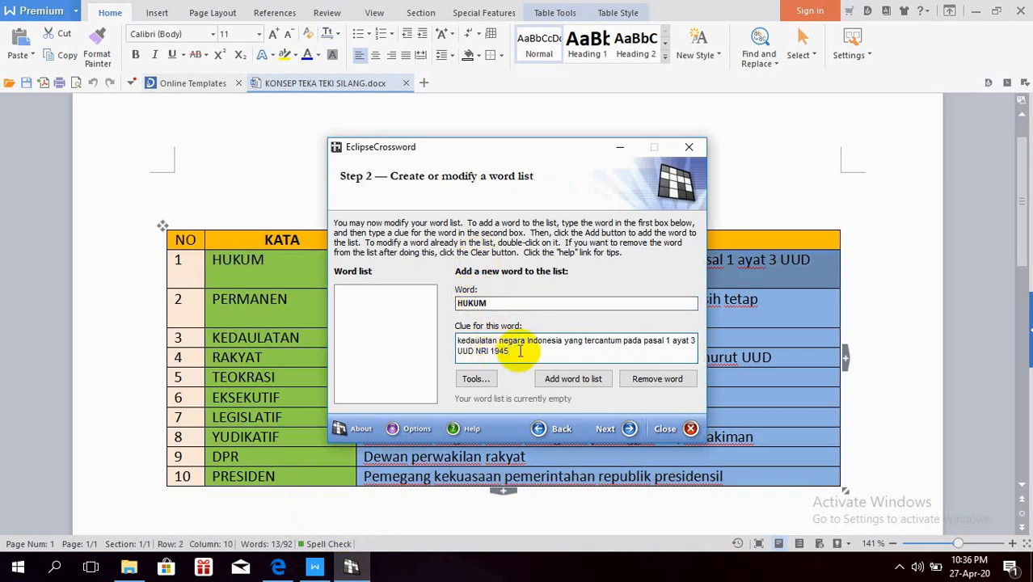
Add the HUKUM entry to the word list and copy PERMANEN from the document table in as the new word.
{"action": "left_click", "coordinate": [561, 386]}
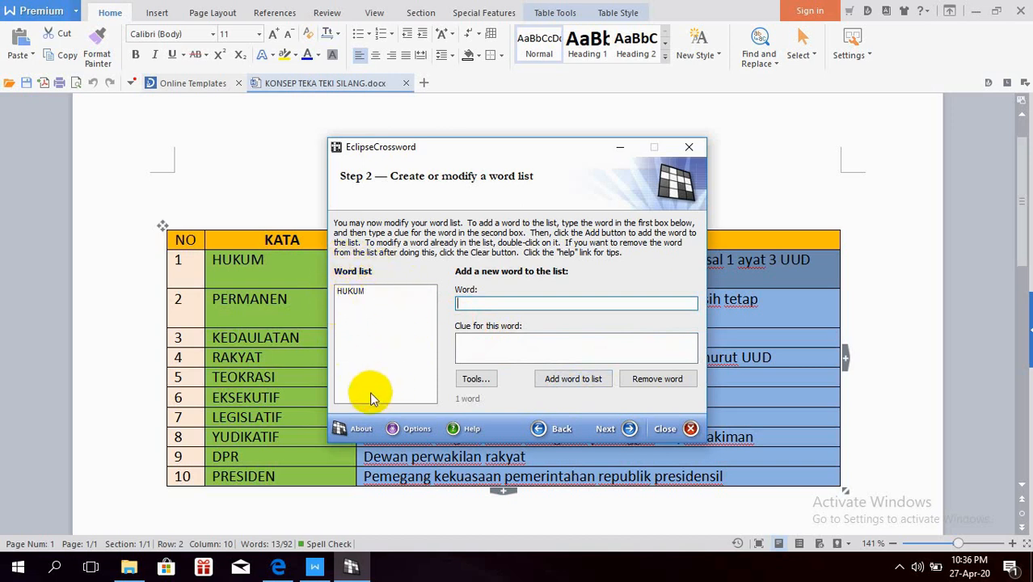
{"action": "left_click", "coordinate": [242, 300]}
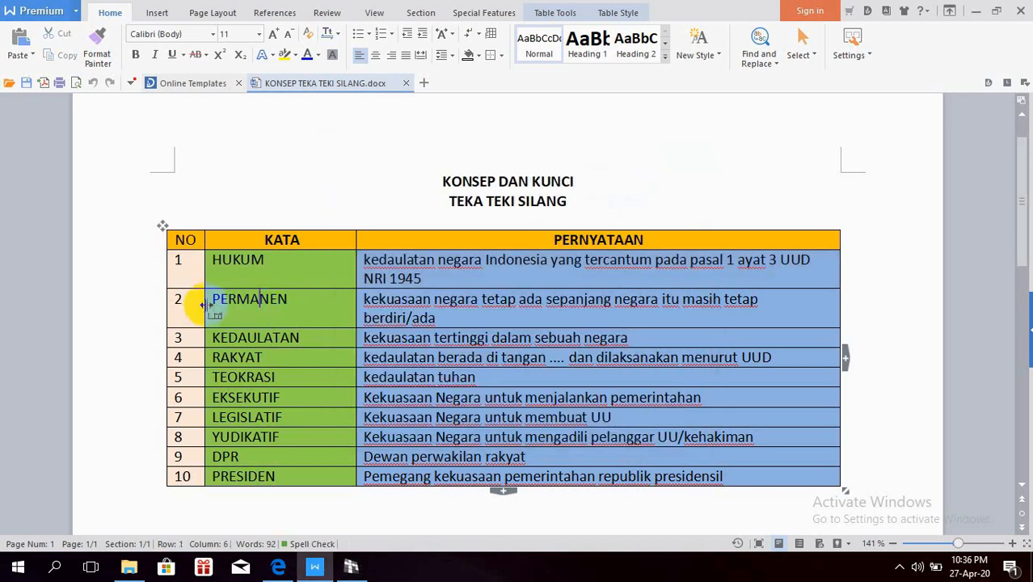
{"action": "left_click", "coordinate": [207, 304]}
{"action": "key", "text": "ctrl+c"}
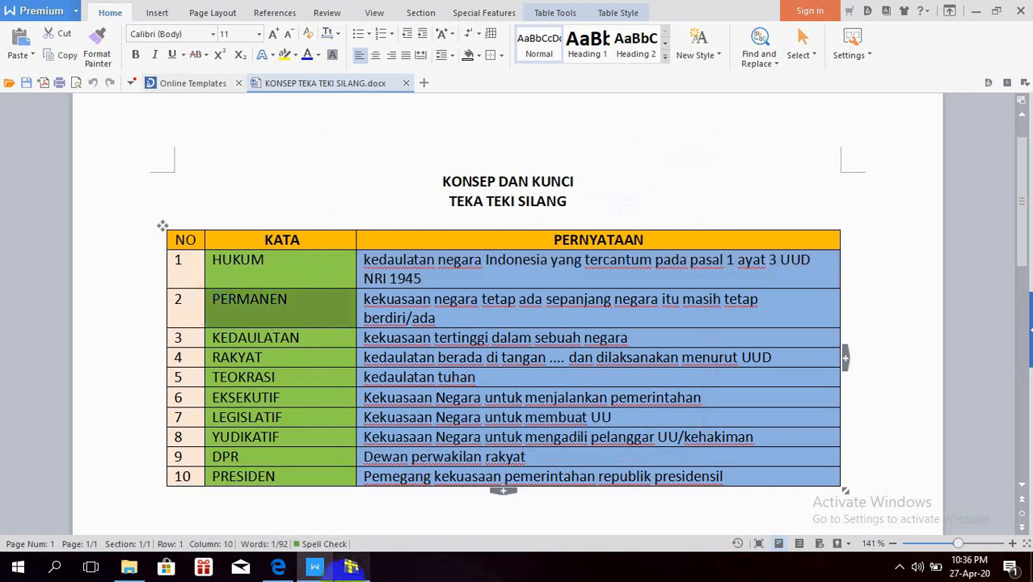
{"action": "left_click", "coordinate": [351, 566]}
{"action": "key", "text": "ctrl+v"}
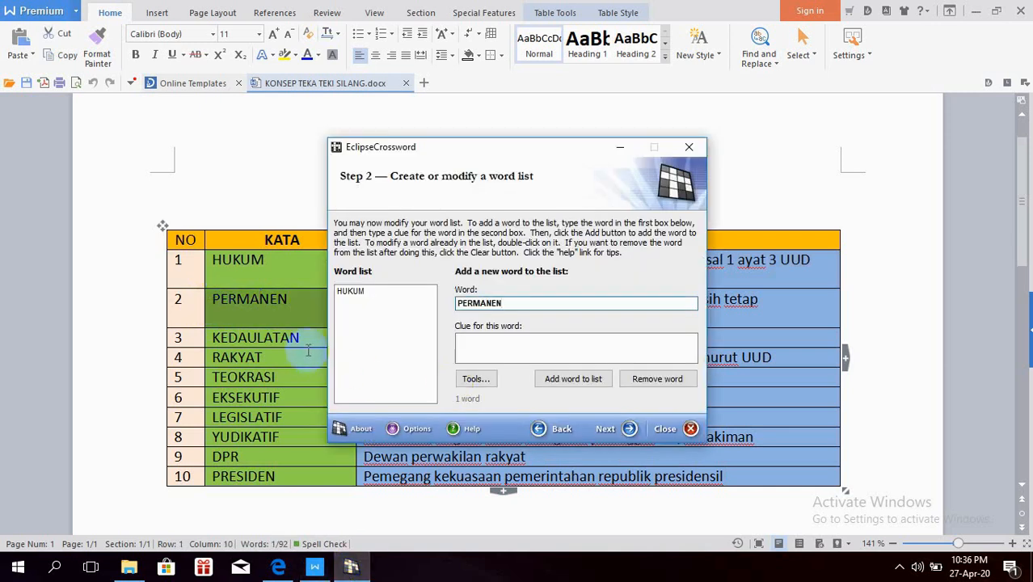
Copy the PERMANEN row's statement from the document table in as its clue and add the entry to the word list.
{"action": "left_click", "coordinate": [287, 407]}
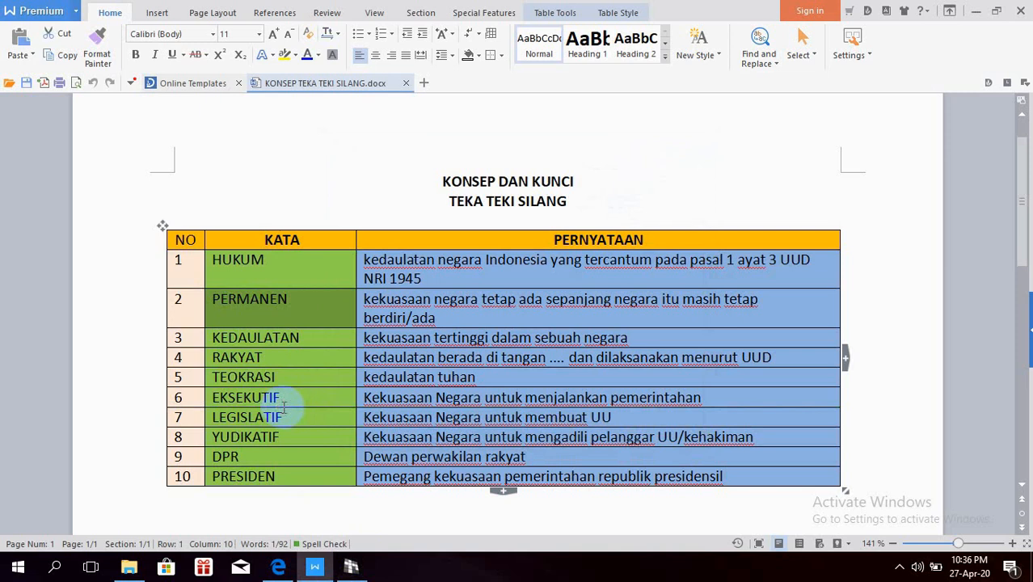
{"action": "left_click", "coordinate": [356, 308]}
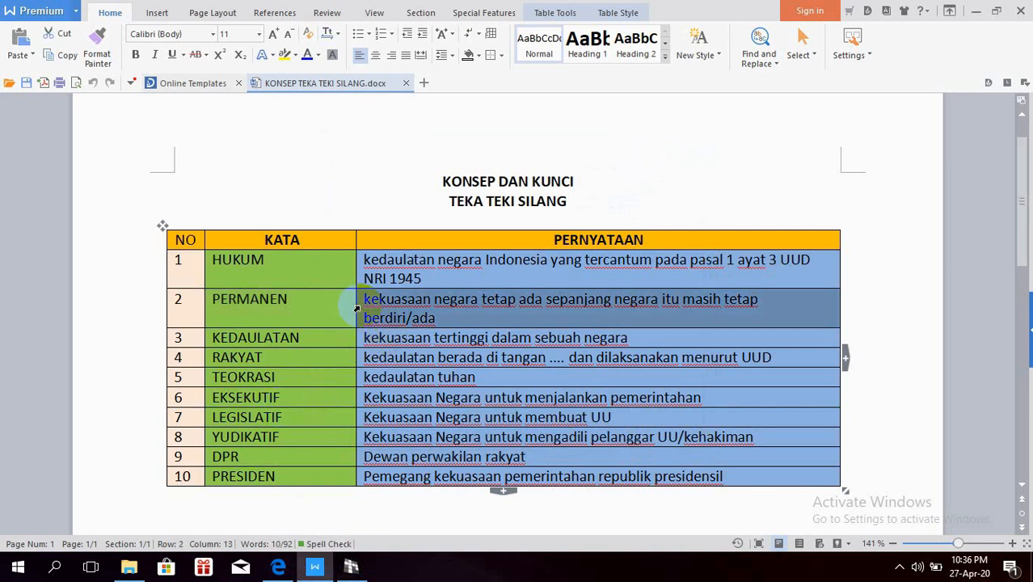
{"action": "left_click", "coordinate": [351, 566]}
{"action": "left_click", "coordinate": [486, 341]}
{"action": "key", "text": "ctrl+v"}
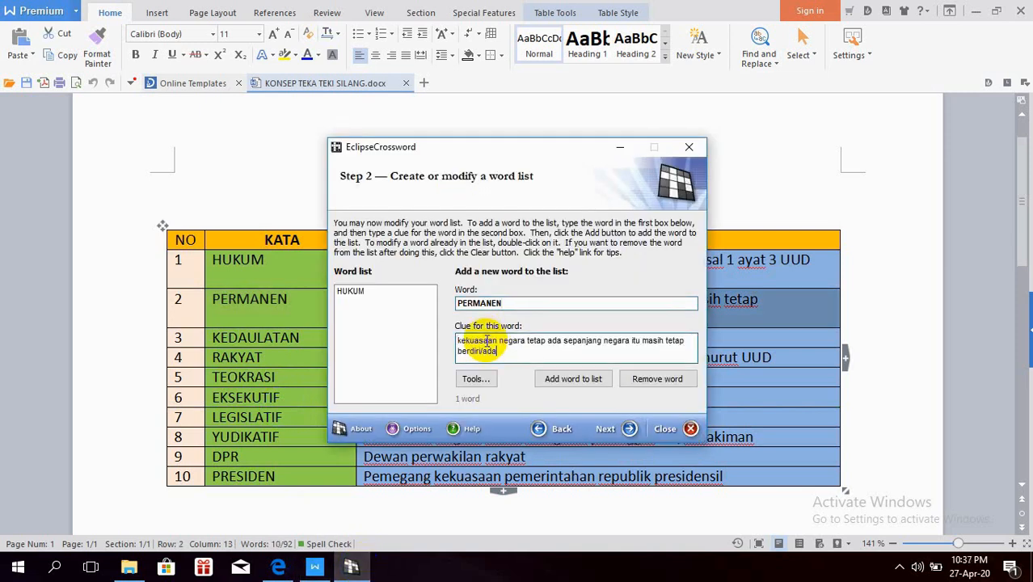
{"action": "left_click", "coordinate": [575, 378]}
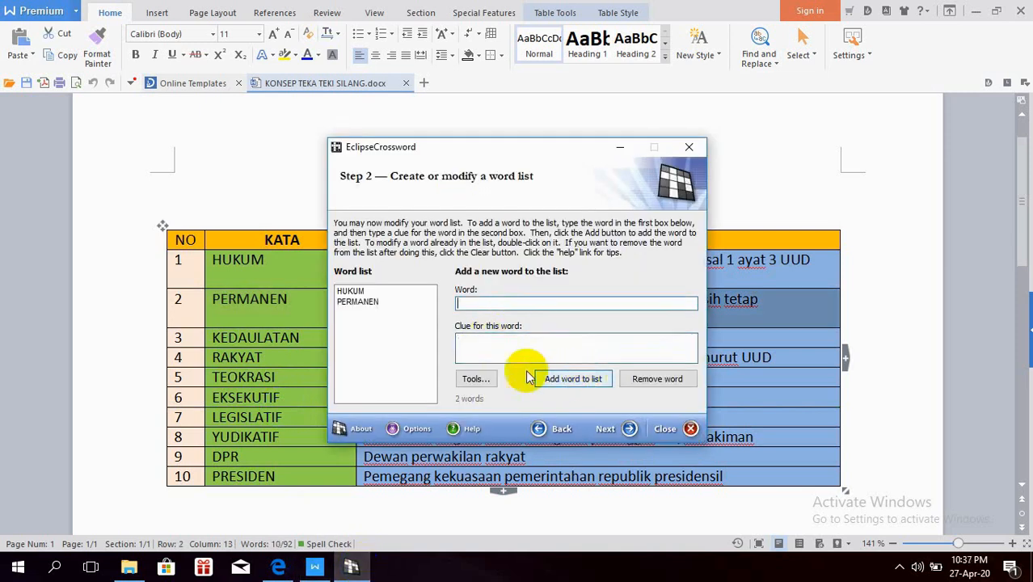
Add KEDAULATAN to the word list, copying the word and its clue "kekuasaan tertinggi dalam sebuah negara" from the document table.
{"action": "left_click", "coordinate": [204, 339]}
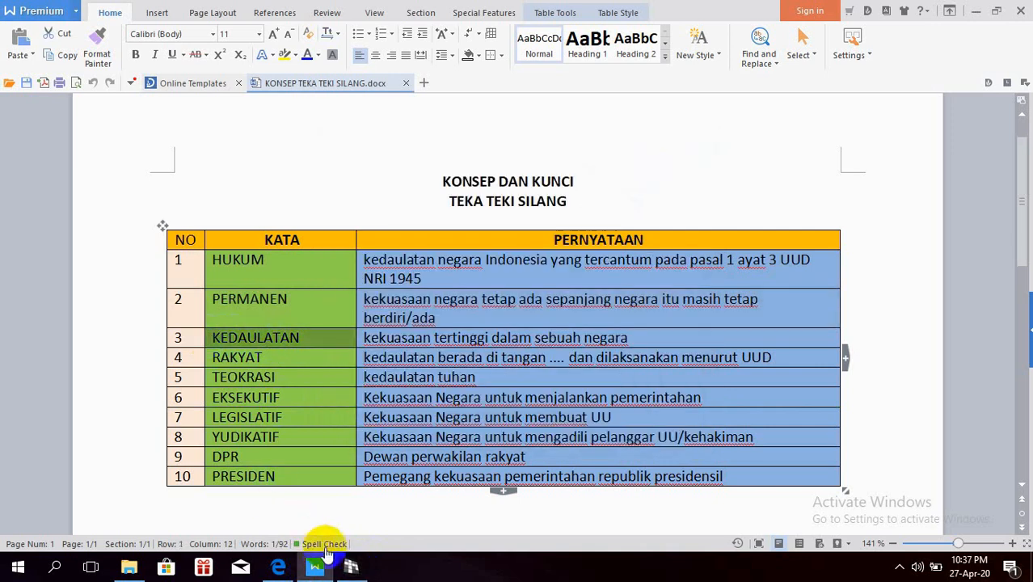
{"action": "left_click", "coordinate": [351, 566]}
{"action": "key", "text": "ctrl+v"}
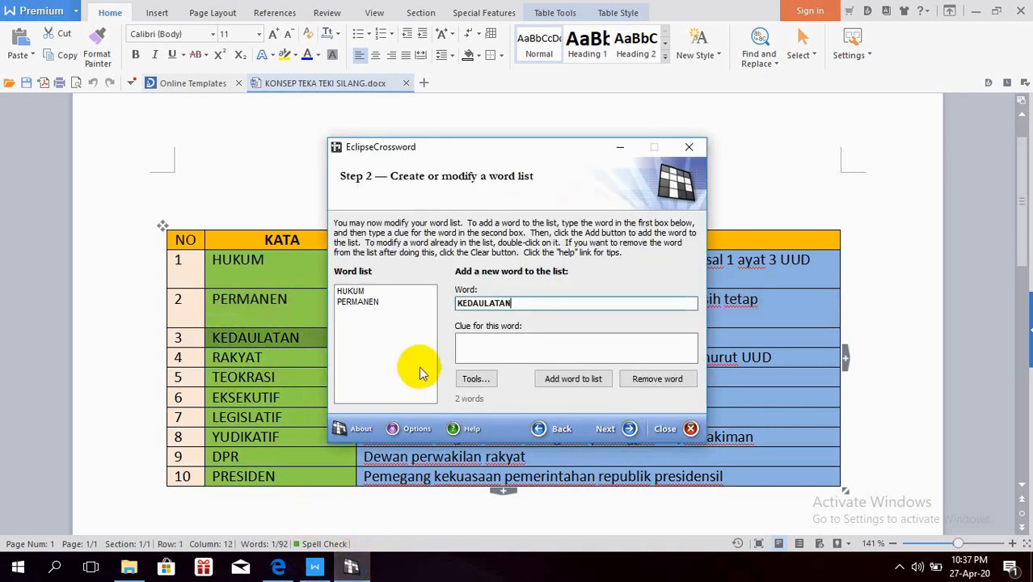
{"action": "left_click", "coordinate": [294, 340]}
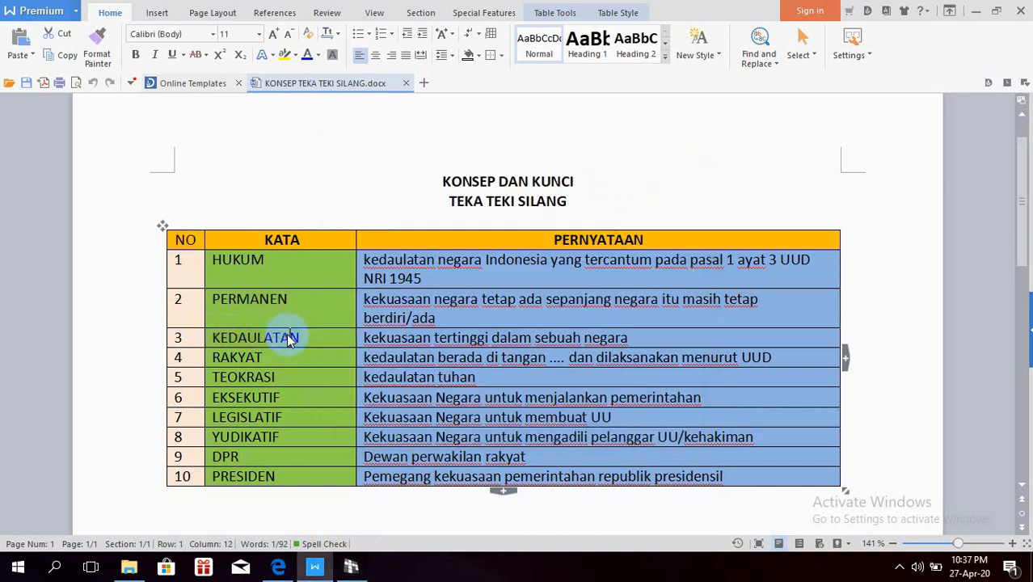
{"action": "left_click", "coordinate": [356, 339]}
{"action": "left_click", "coordinate": [351, 566]}
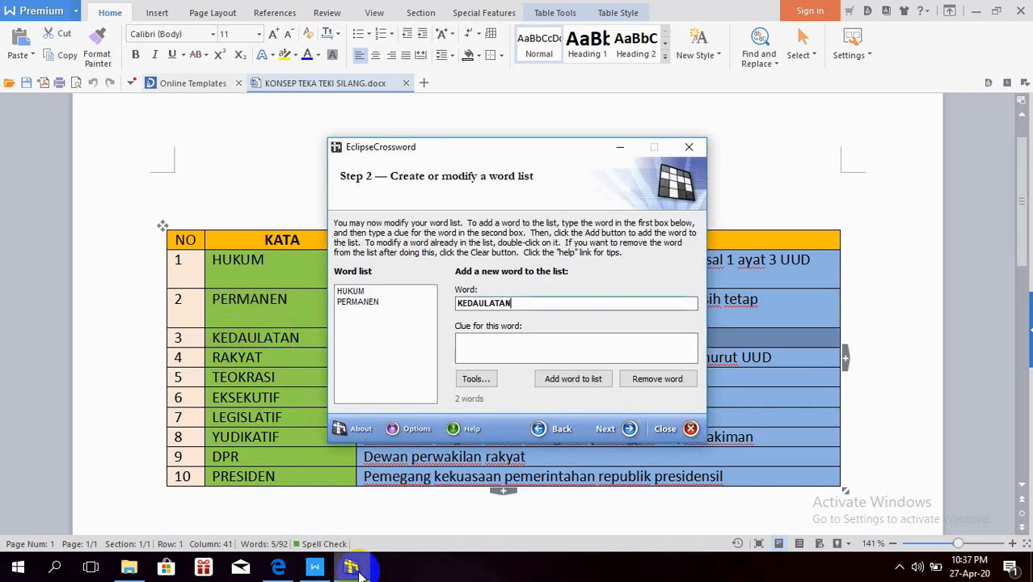
{"action": "left_click", "coordinate": [475, 360]}
{"action": "key", "text": "ctrl+v"}
{"action": "left_click", "coordinate": [563, 385]}
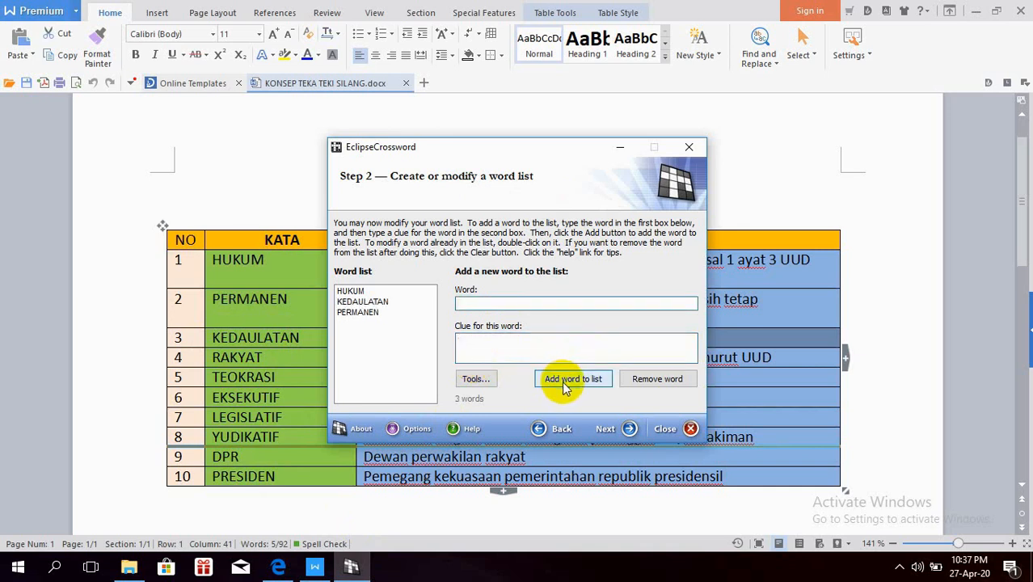
Add RAKYAT to the word list, copying the word and its clue "kedaulatan berada di tangan .... dan dilaksanakan menurut UUD" from the document table.
{"action": "left_click", "coordinate": [202, 358]}
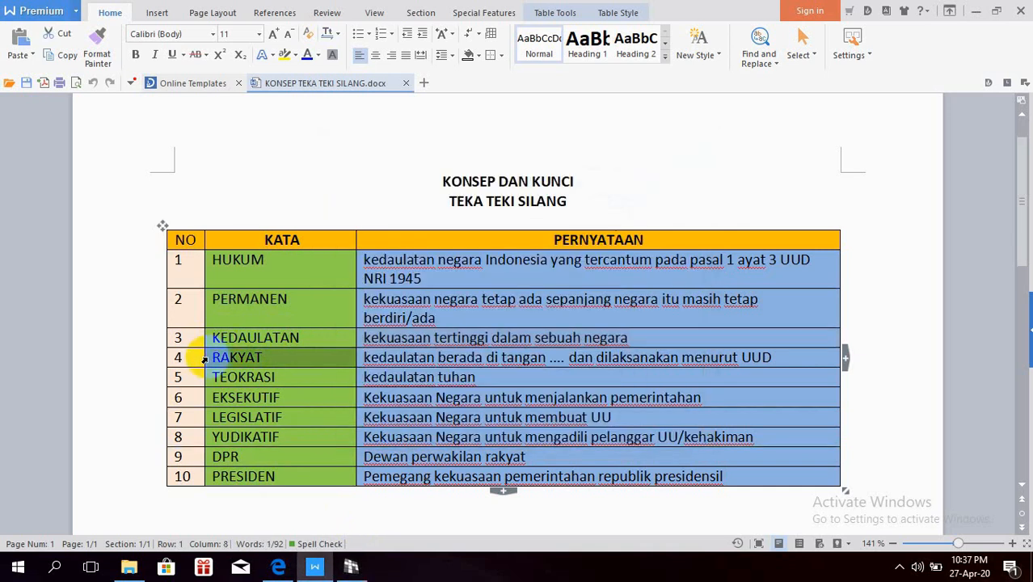
{"action": "left_click", "coordinate": [350, 566]}
{"action": "left_click", "coordinate": [505, 309]}
{"action": "key", "text": "ctrl+v"}
{"action": "left_click", "coordinate": [319, 355]}
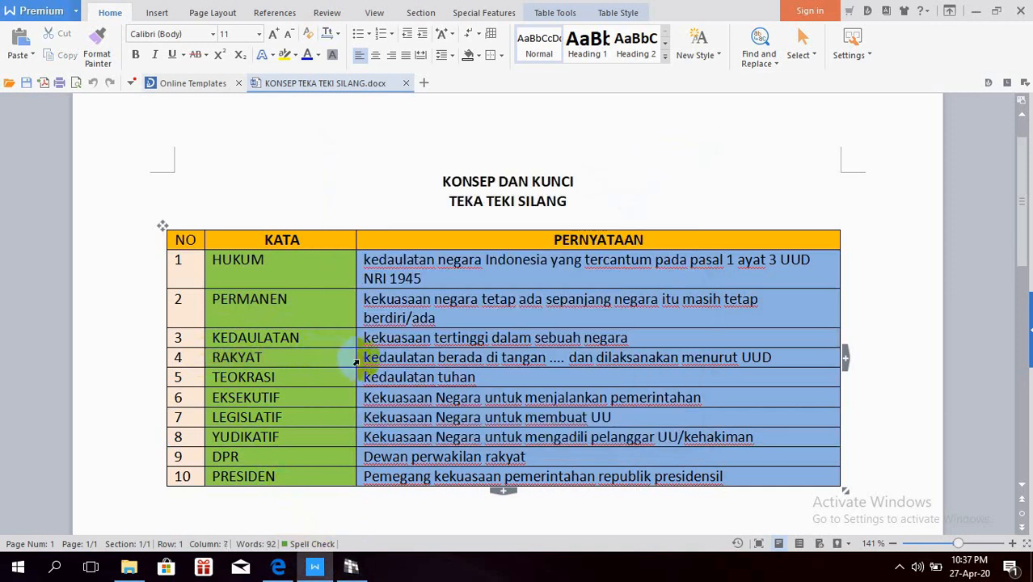
{"action": "left_click", "coordinate": [356, 361]}
{"action": "key", "text": "ctrl+c"}
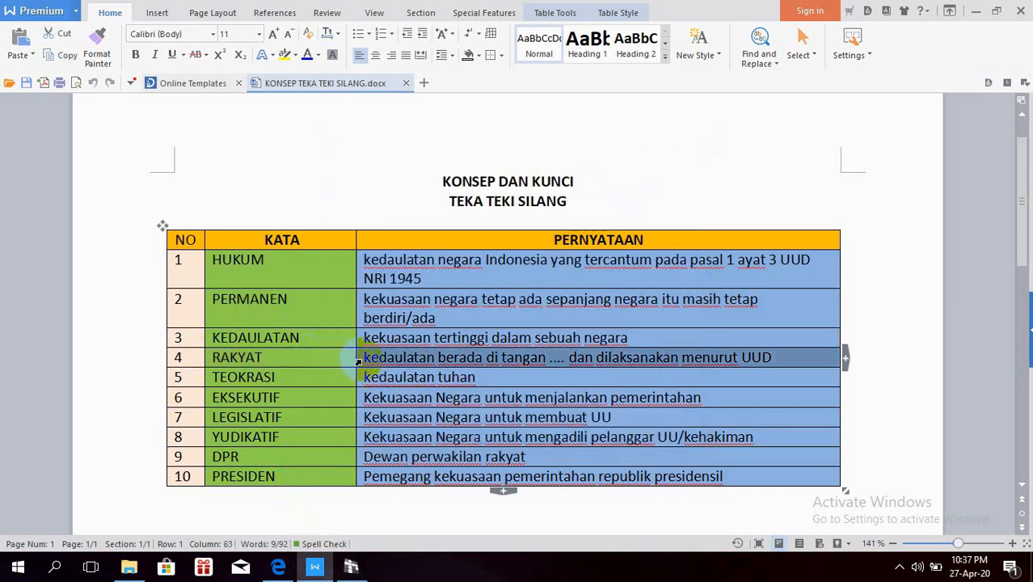
{"action": "left_click", "coordinate": [351, 565]}
{"action": "left_click", "coordinate": [506, 356]}
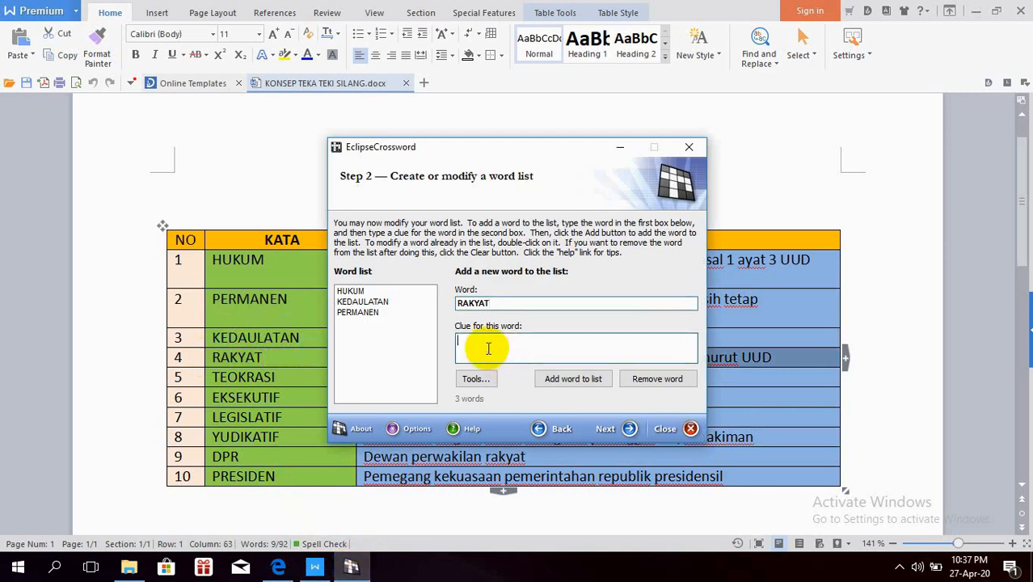
{"action": "key", "text": "ctrl+v"}
{"action": "left_click", "coordinate": [574, 385]}
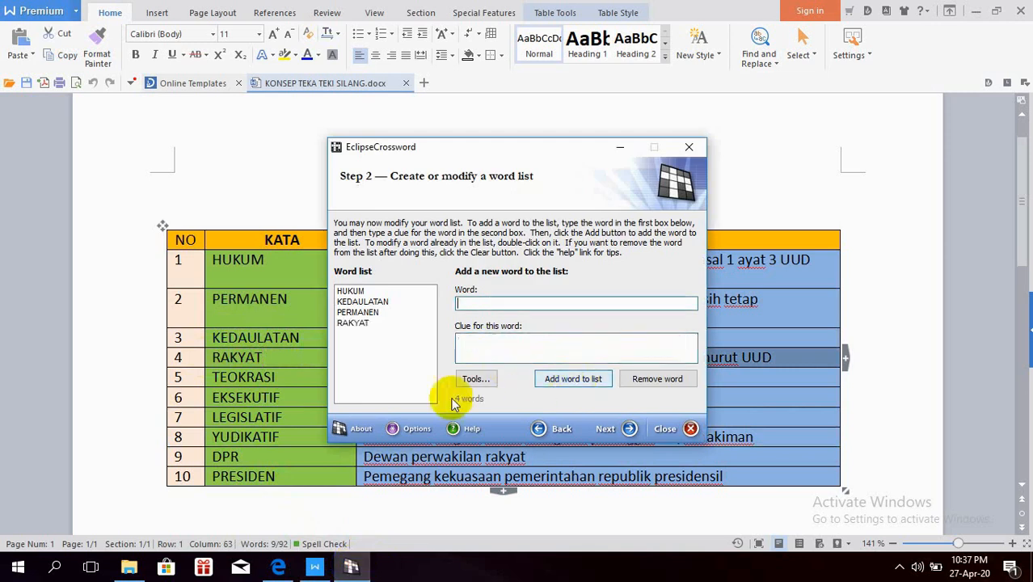
Add TEOKRASI to the word list, copying the word and its clue "kedaulatan tuhan" from the document table.
{"action": "left_click", "coordinate": [202, 378]}
{"action": "key", "text": "ctrl+c"}
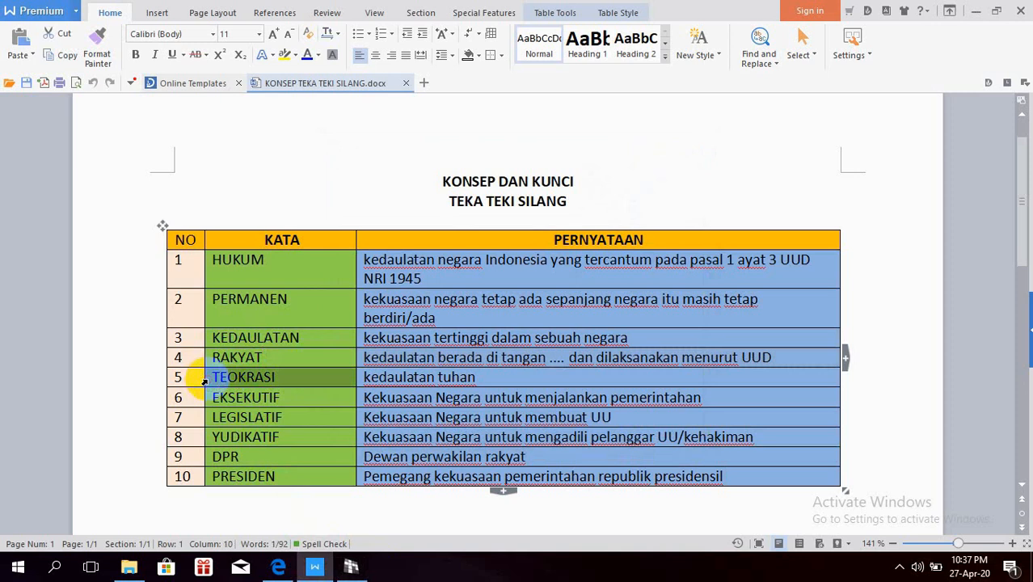
{"action": "left_click", "coordinate": [351, 565]}
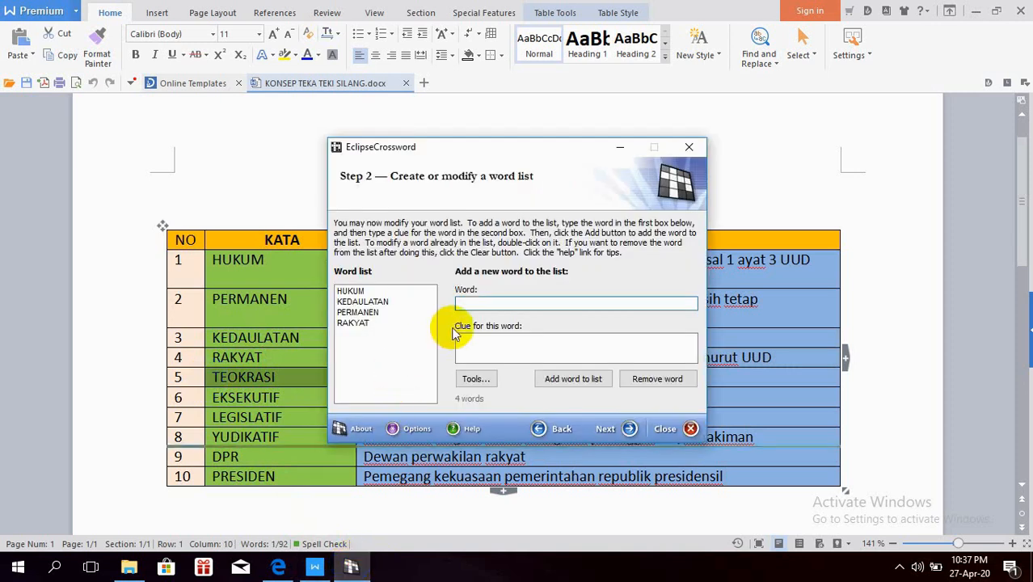
{"action": "key", "text": "ctrl+v"}
{"action": "left_click", "coordinate": [311, 368]}
{"action": "left_click", "coordinate": [360, 376]}
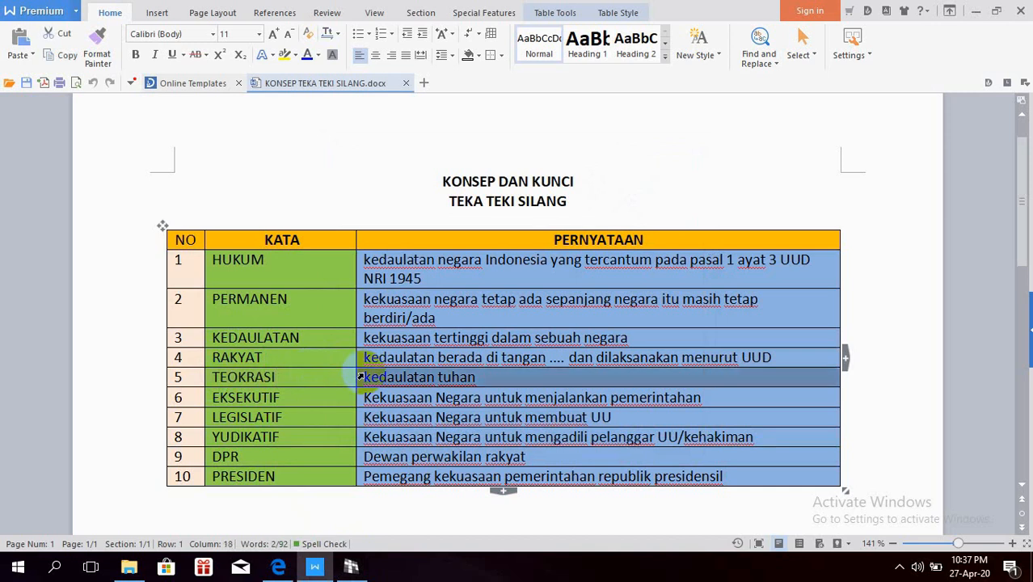
{"action": "left_click", "coordinate": [351, 566]}
{"action": "left_click", "coordinate": [486, 347]}
{"action": "key", "text": "ctrl+v"}
{"action": "left_click", "coordinate": [573, 378]}
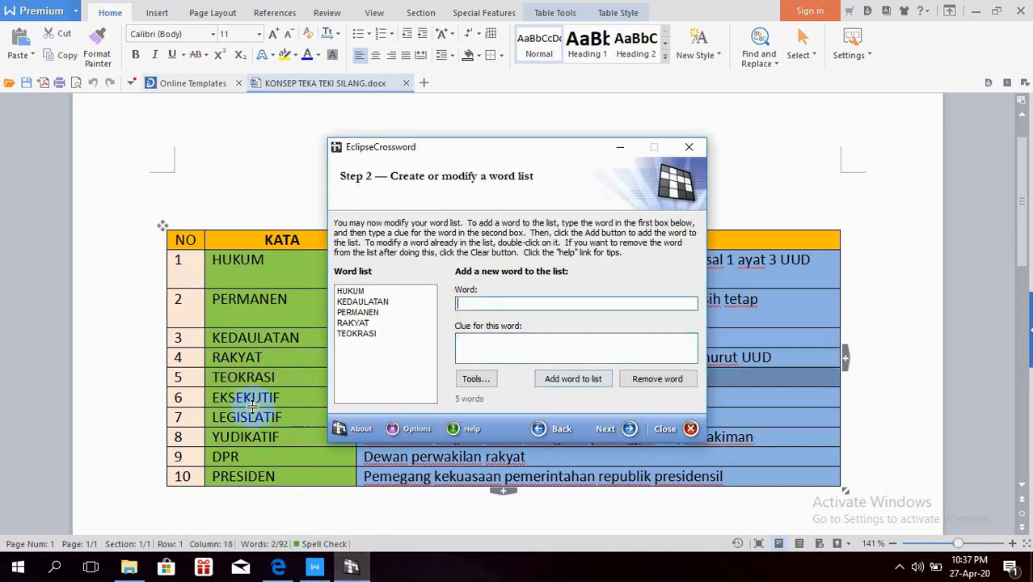
Add EKSEKUTIF to the word list, copying the word and its clue "Kekuasaan Negara untuk menjalankan pemerintahan" from the document table.
{"action": "double_click", "coordinate": [206, 401]}
{"action": "key", "text": "ctrl+c"}
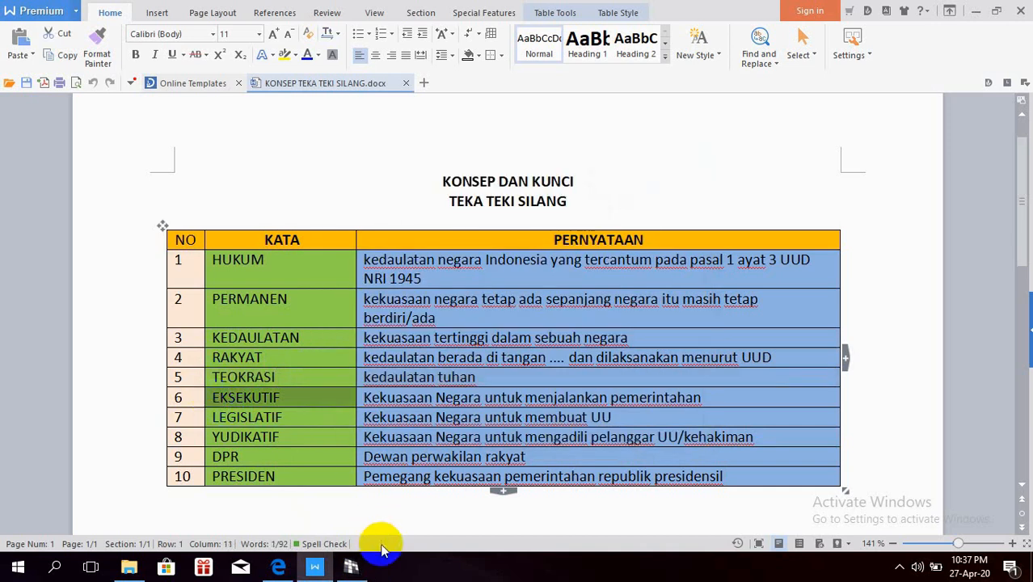
{"action": "left_click", "coordinate": [350, 566]}
{"action": "key", "text": "ctrl+v"}
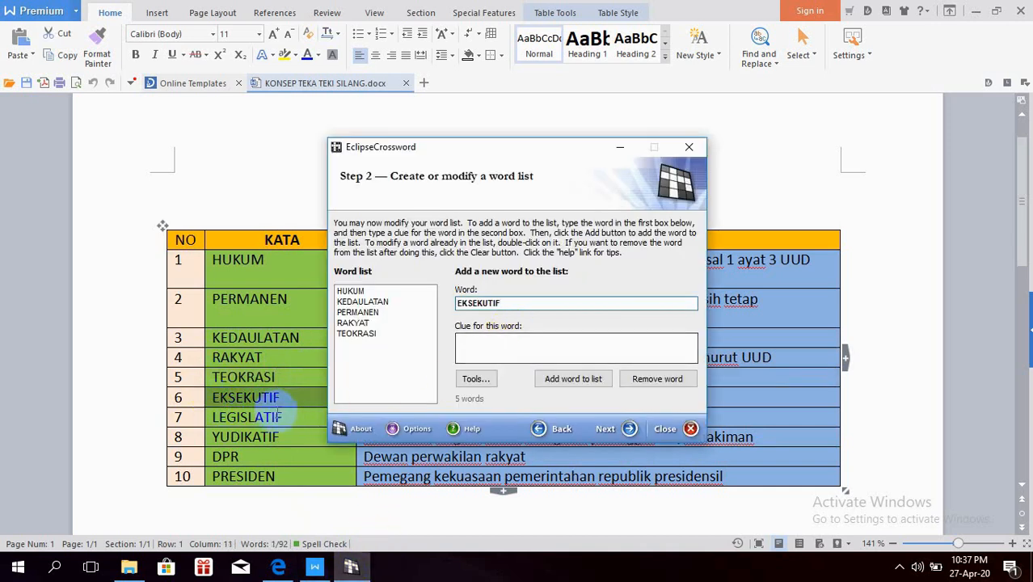
{"action": "left_click", "coordinate": [279, 398]}
{"action": "left_click", "coordinate": [358, 400]}
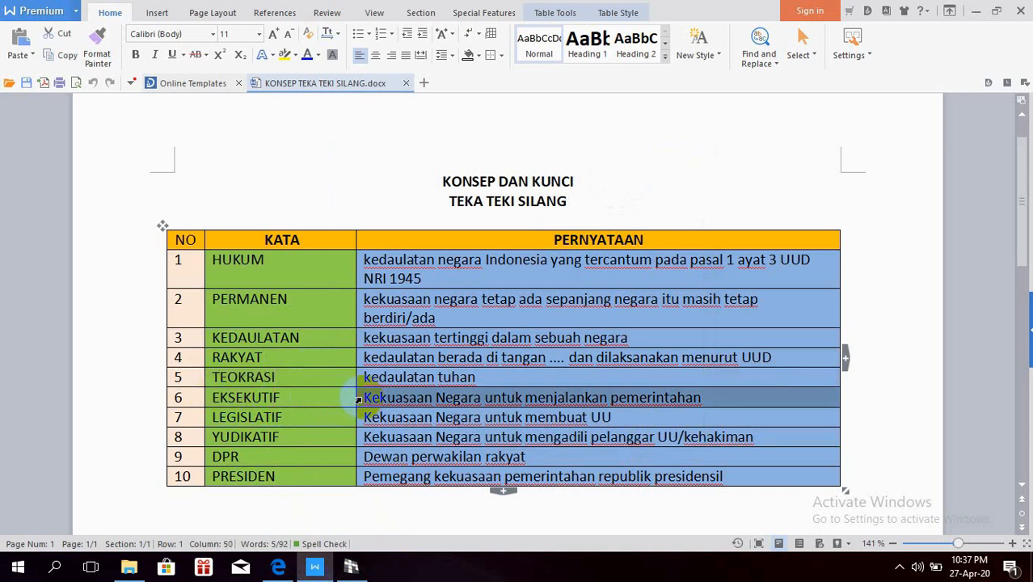
{"action": "left_click", "coordinate": [351, 565]}
{"action": "left_click", "coordinate": [514, 349]}
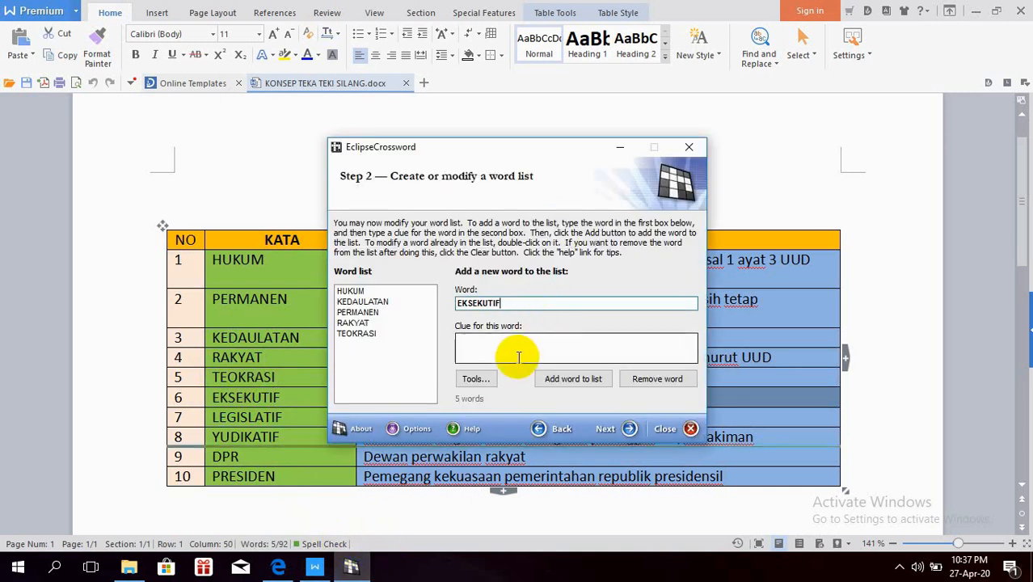
{"action": "key", "text": "ctrl+v"}
{"action": "left_click", "coordinate": [566, 379]}
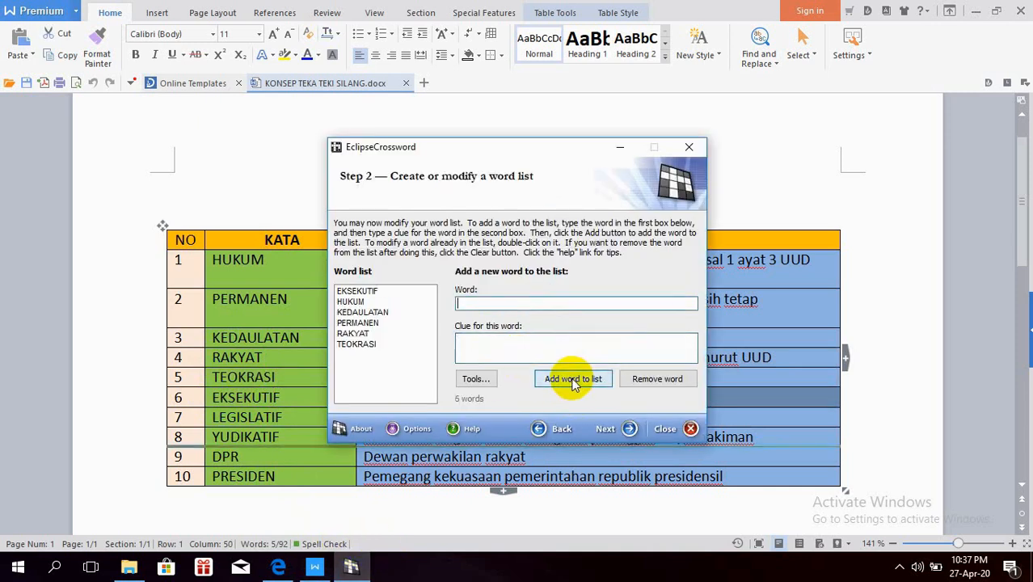
Copy LEGISLATIF and its statement "Kekuasaan Negara untuk membuat UU" from the document table into EclipseCrossword as the new word and clue.
{"action": "left_click", "coordinate": [205, 422]}
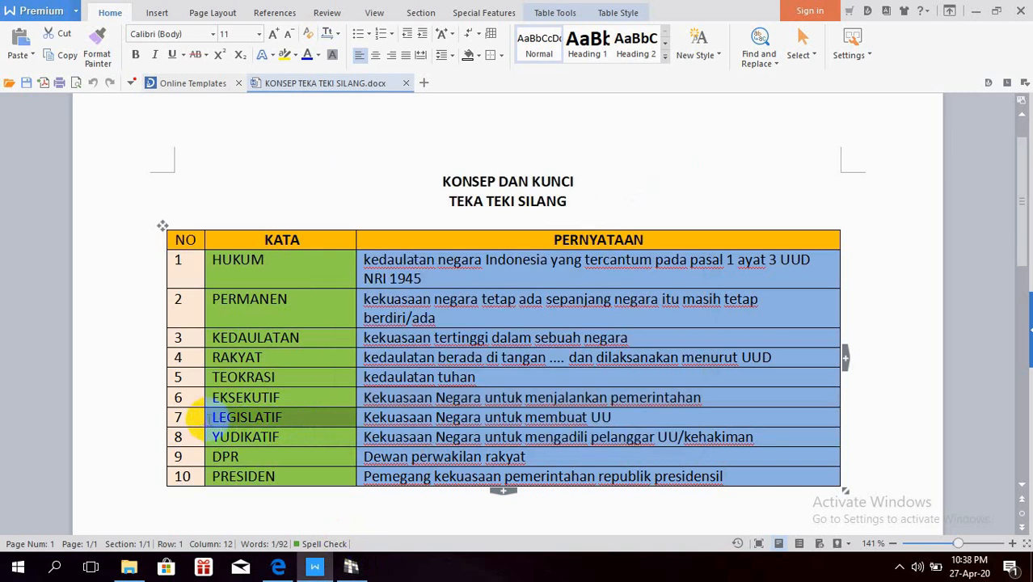
{"action": "left_click_drag", "start_coordinate": [205, 422], "coordinate": [281, 417]}
{"action": "key", "text": "ctrl+c"}
{"action": "left_click", "coordinate": [351, 566]}
{"action": "key", "text": "ctrl+v"}
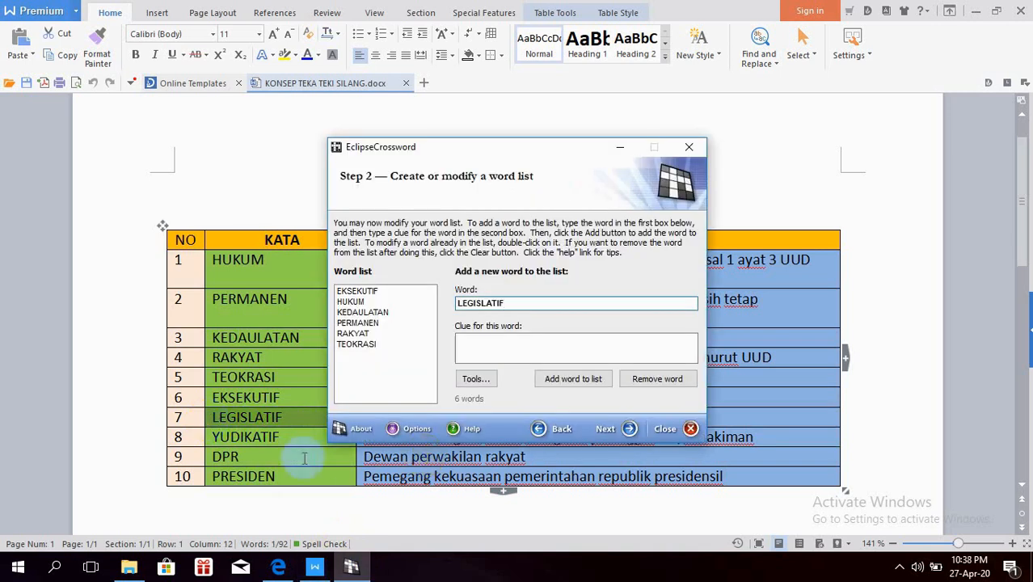
{"action": "left_click", "coordinate": [287, 415]}
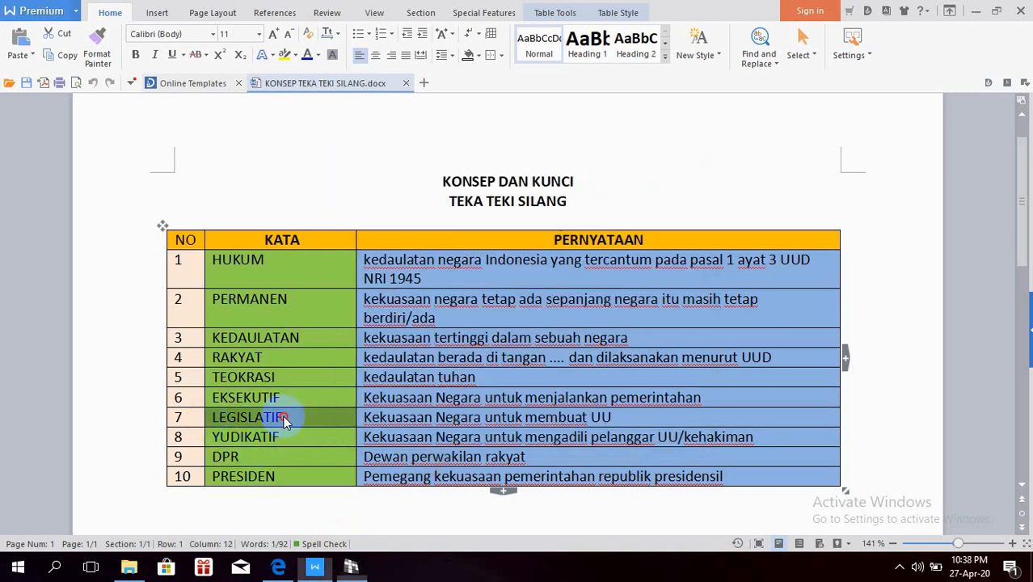
{"action": "left_click", "coordinate": [356, 420]}
{"action": "left_click", "coordinate": [351, 566]}
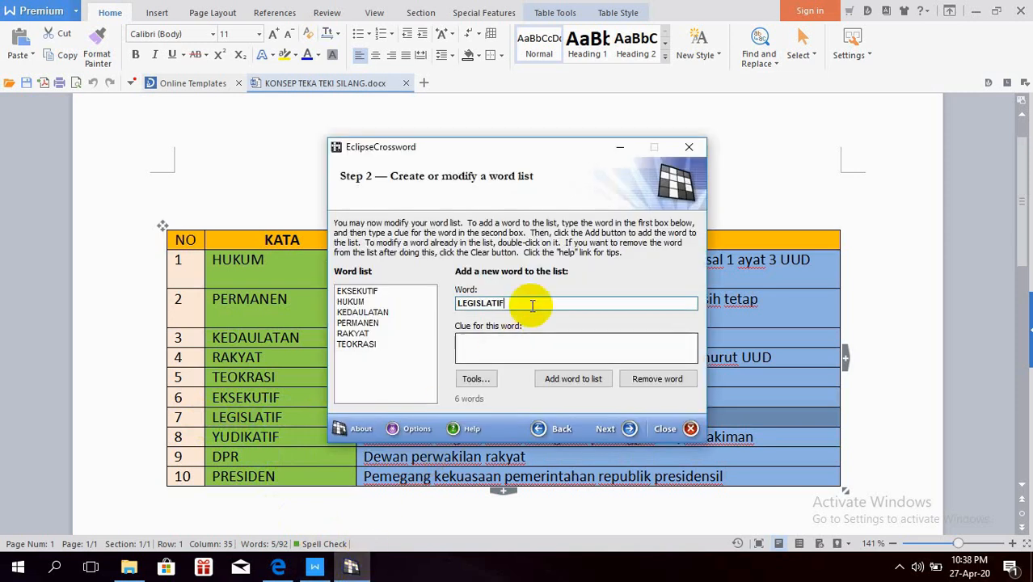
{"action": "left_click", "coordinate": [524, 344]}
{"action": "key", "text": "ctrl+v"}
Add the filled-in LEGISLATIF entry to the word list and copy YUDIKATIF from the document table in as the new word.
{"action": "left_click", "coordinate": [274, 429]}
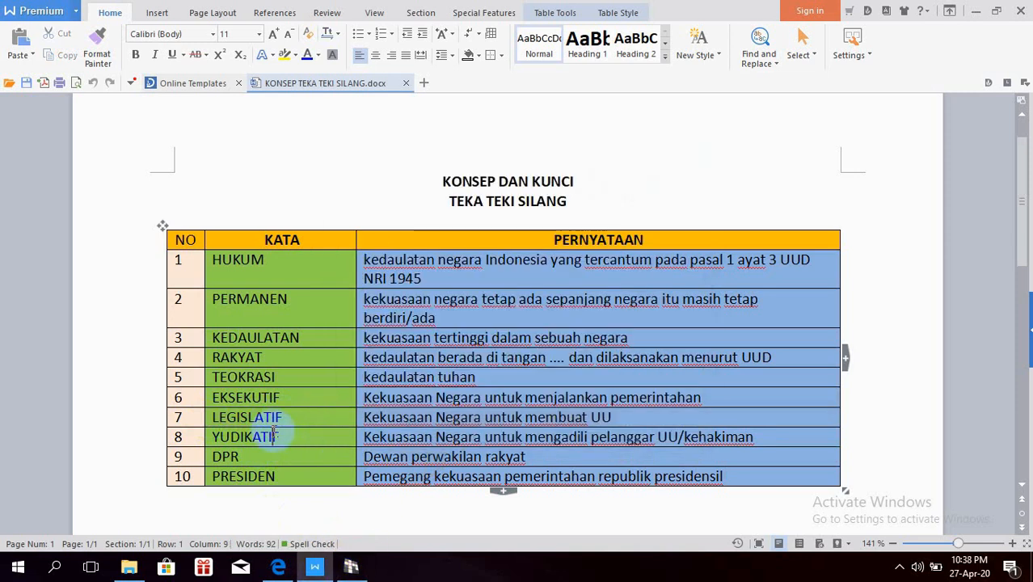
{"action": "left_click", "coordinate": [203, 438]}
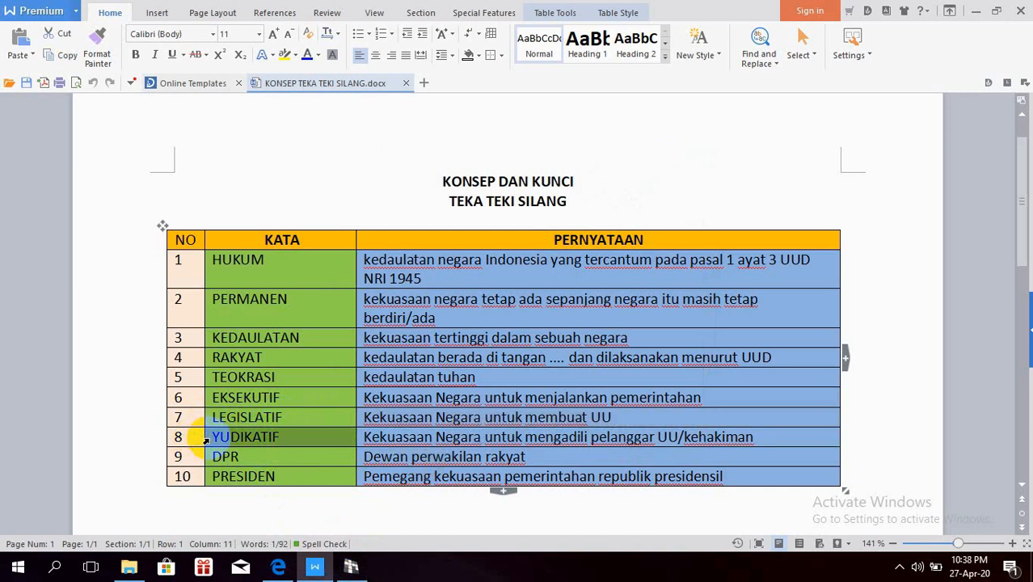
{"action": "left_click", "coordinate": [351, 566]}
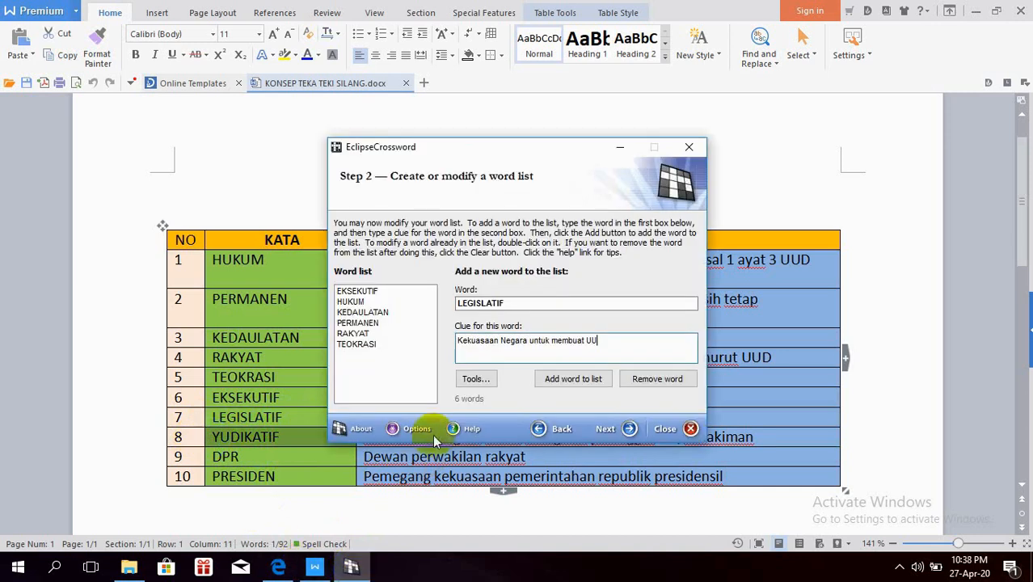
{"action": "left_click", "coordinate": [583, 377]}
{"action": "key", "text": "ctrl+v"}
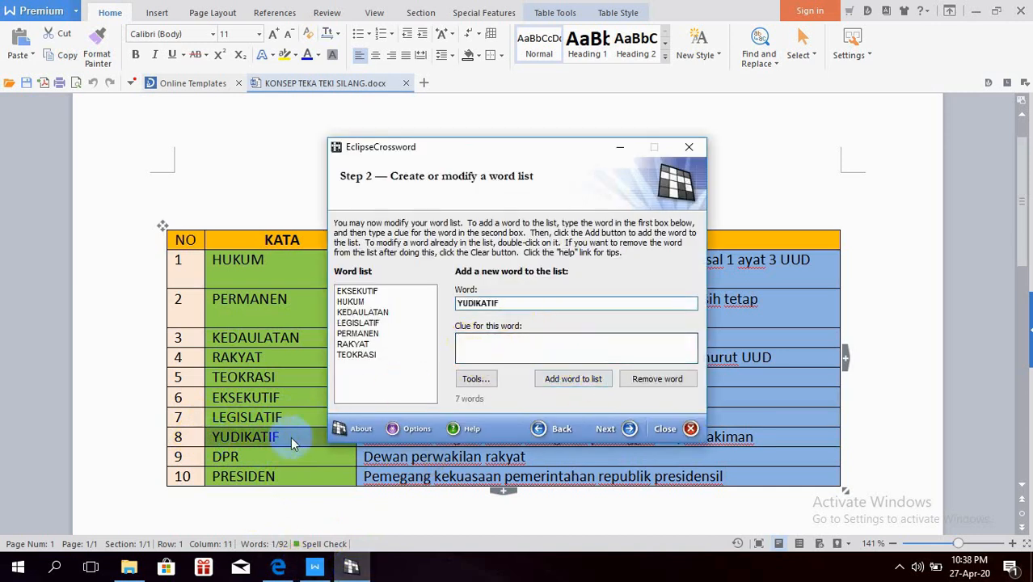
Copy the clue "Kekuasaan Negara untuk mengadili pelanggar UU/kehakiman" from the document table for YUDIKATIF and add the entry to the word list.
{"action": "left_click", "coordinate": [398, 446]}
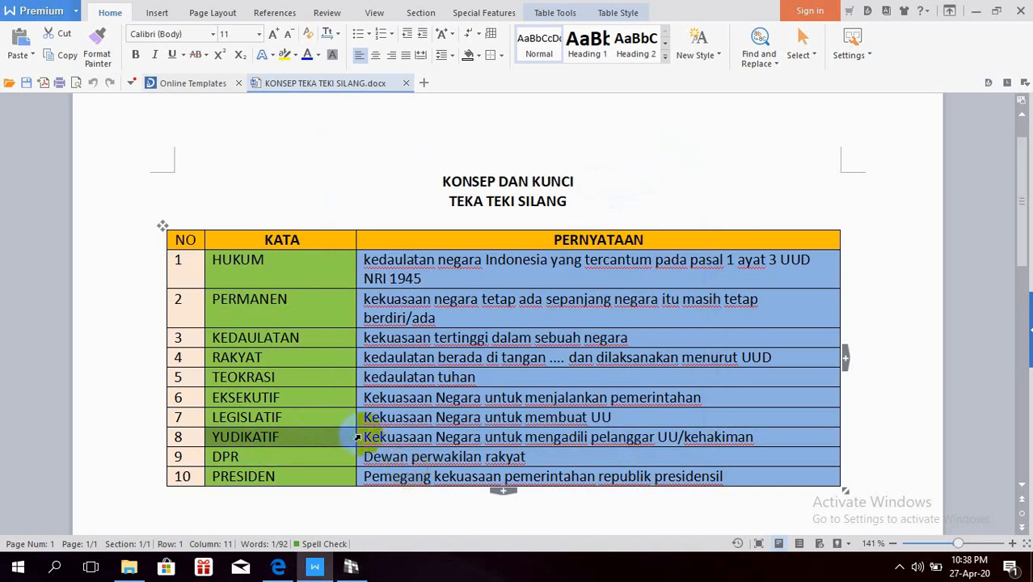
{"action": "left_click", "coordinate": [356, 437]}
{"action": "left_click", "coordinate": [351, 566]}
{"action": "left_click", "coordinate": [489, 348]}
{"action": "key", "text": "ctrl+v"}
{"action": "left_click", "coordinate": [566, 383]}
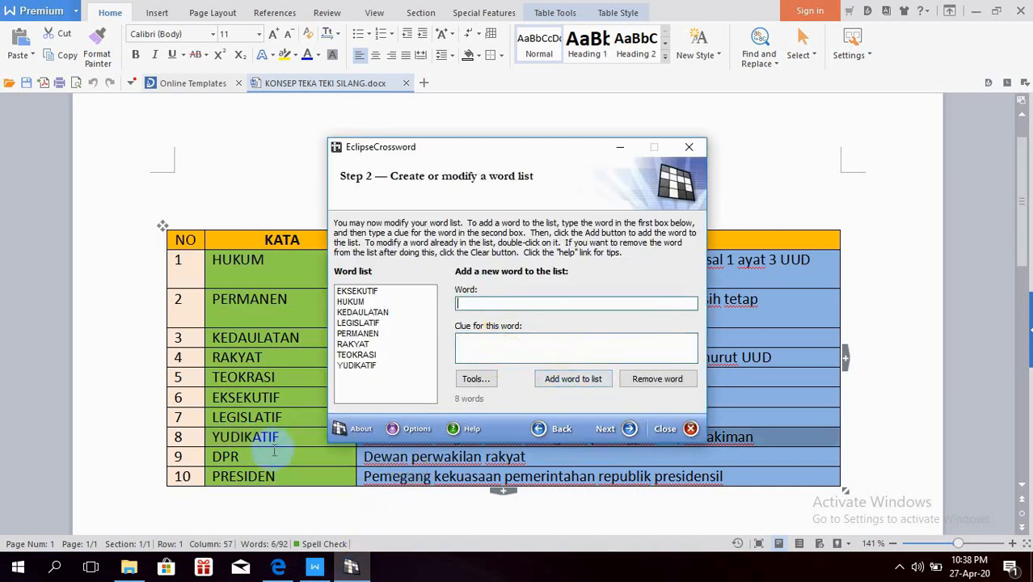
Add DPR to the word list, copying the word and its clue "Dewan perwakilan rakyat" from the document table.
{"action": "left_click", "coordinate": [209, 457]}
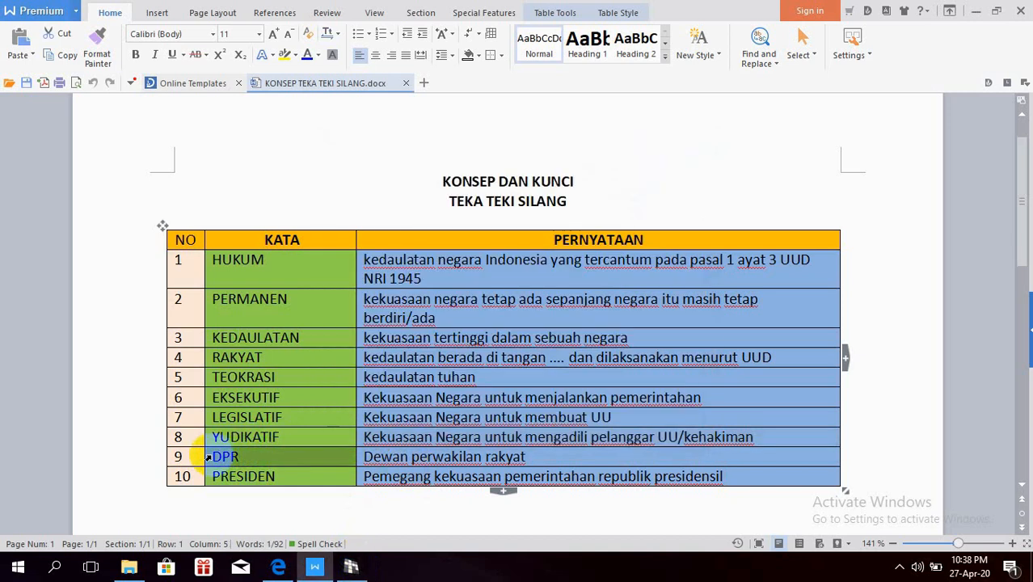
{"action": "left_click", "coordinate": [351, 567]}
{"action": "left_click", "coordinate": [480, 307]}
{"action": "key", "text": "ctrl+v"}
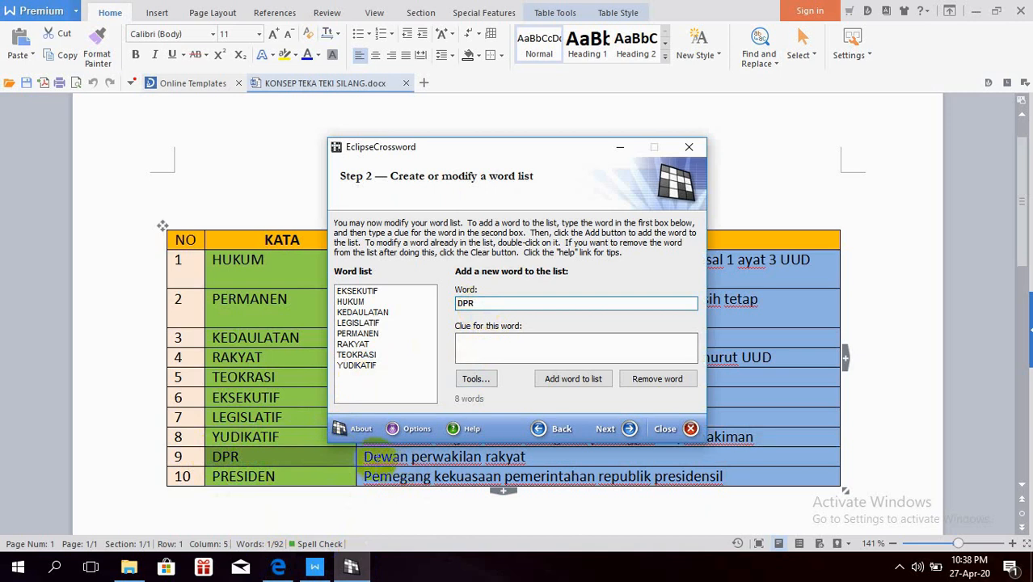
{"action": "left_click", "coordinate": [358, 457]}
{"action": "left_click", "coordinate": [351, 568]}
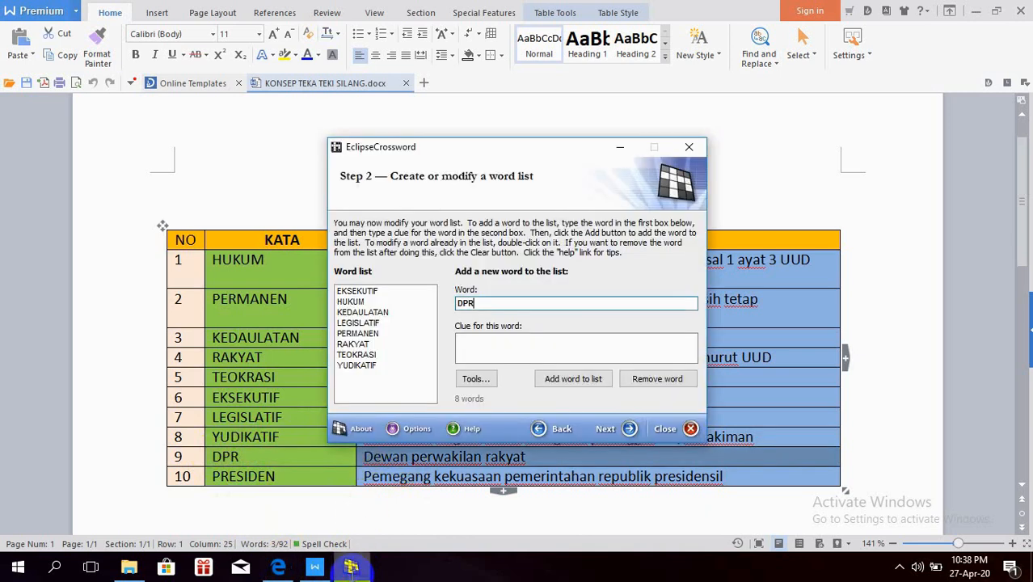
{"action": "left_click", "coordinate": [462, 346]}
{"action": "key", "text": "ctrl+v"}
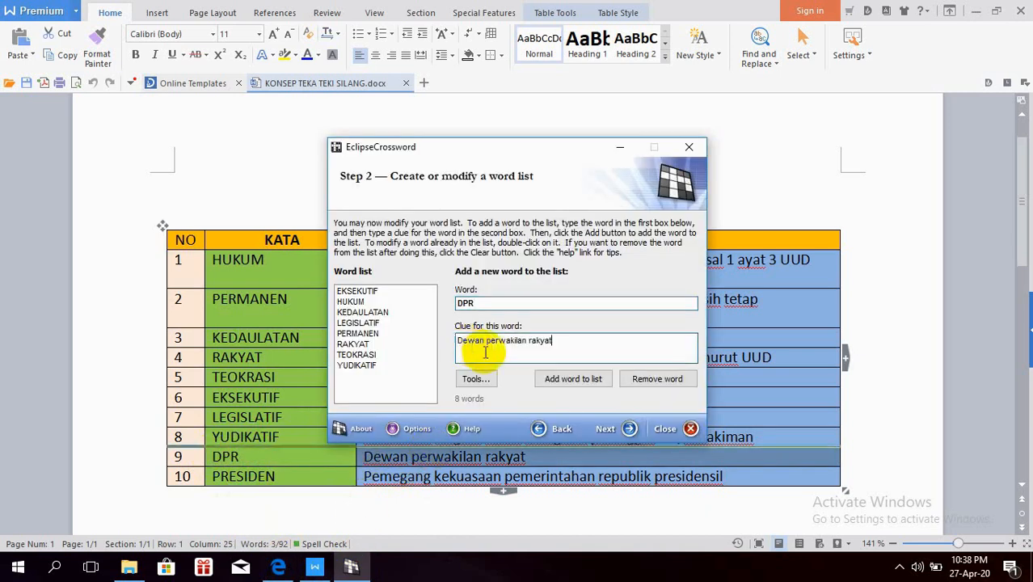
{"action": "left_click", "coordinate": [575, 380]}
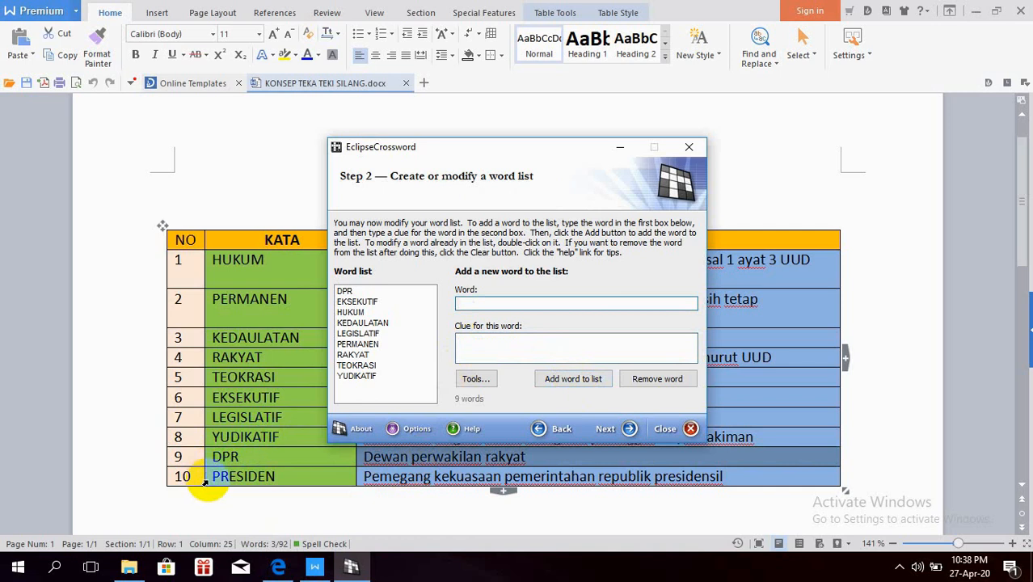
Add PRESIDEN to the word list, copying the word and its clue "Pemegang kekuasaan pemerintahan republik presidensil" from the document table.
{"action": "left_click", "coordinate": [205, 482]}
{"action": "key", "text": "ctrl+c"}
{"action": "left_click", "coordinate": [350, 565]}
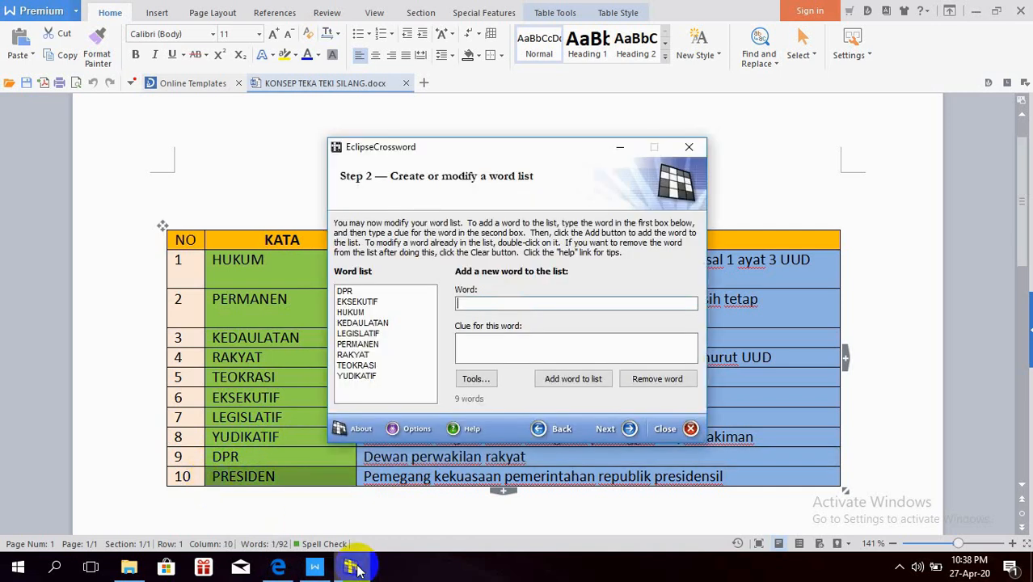
{"action": "key", "text": "ctrl+v"}
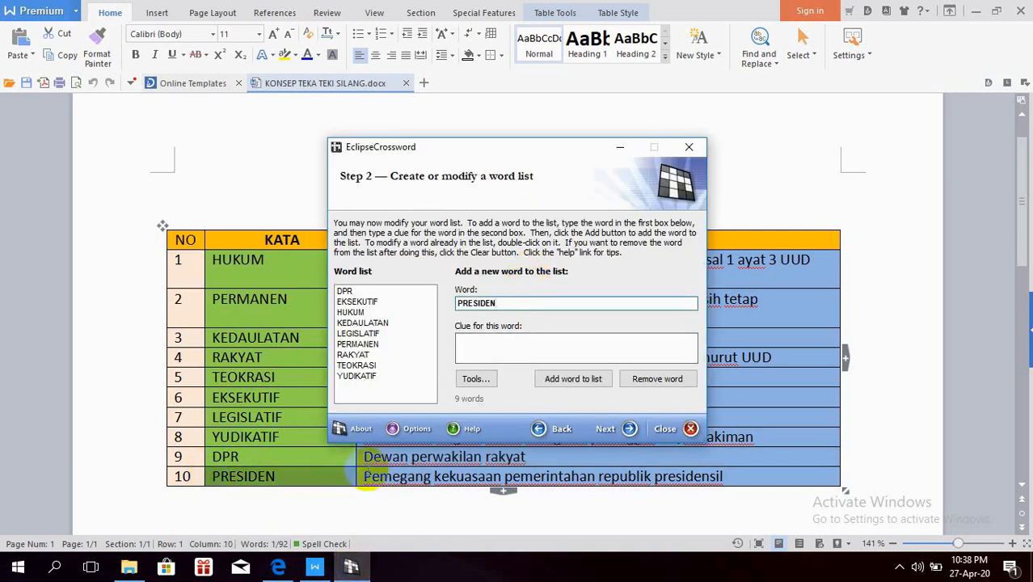
{"action": "left_click", "coordinate": [356, 477]}
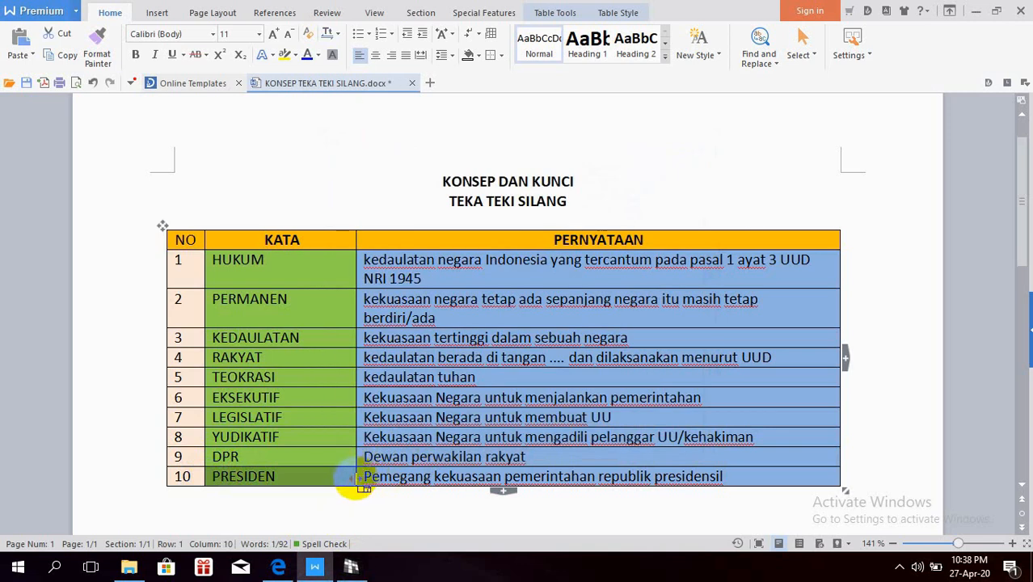
{"action": "left_click", "coordinate": [359, 480]}
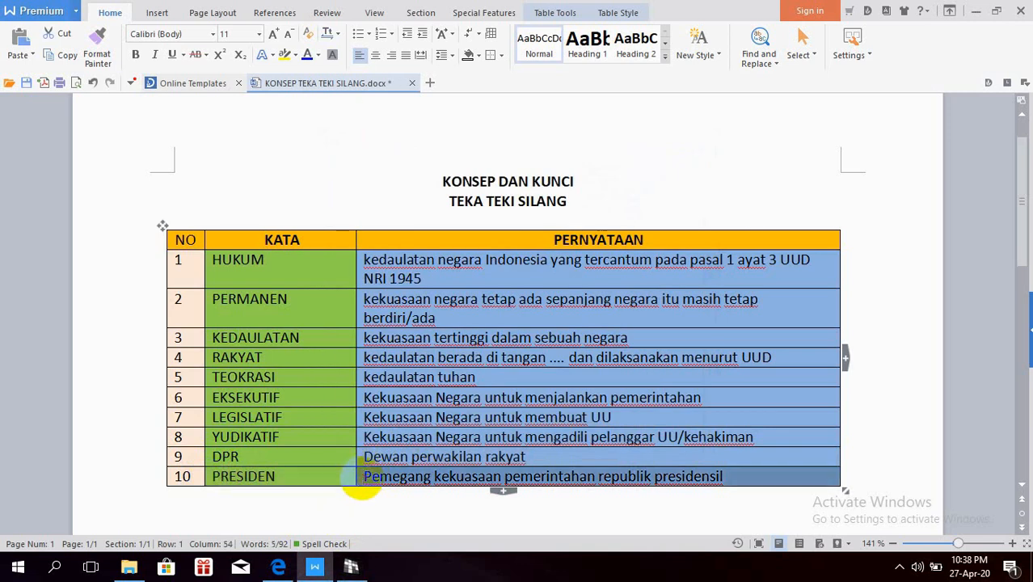
{"action": "key", "text": "ctrl+c"}
{"action": "left_click", "coordinate": [350, 565]}
{"action": "left_click", "coordinate": [517, 344]}
{"action": "key", "text": "ctrl+v"}
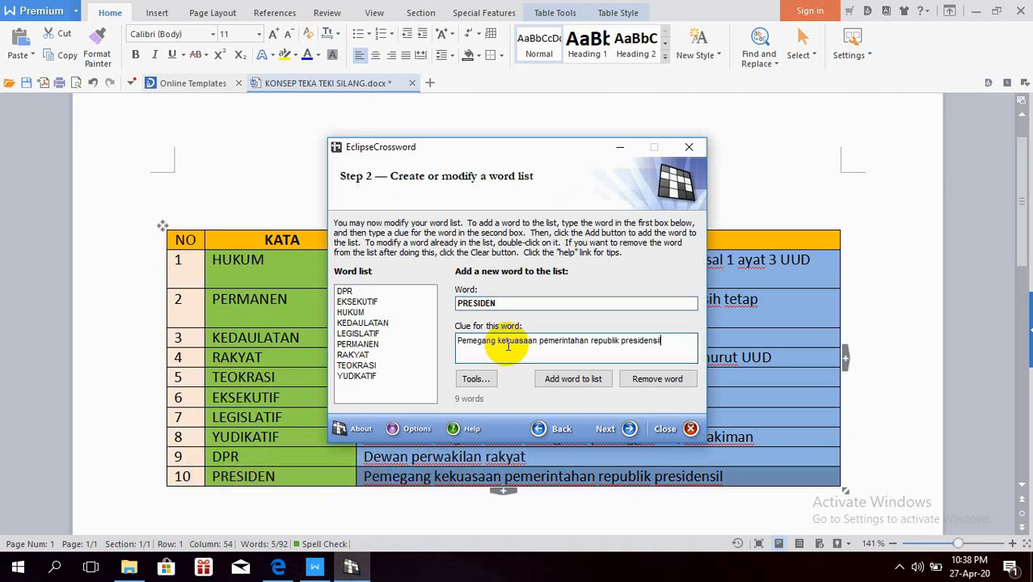
{"action": "left_click", "coordinate": [561, 385]}
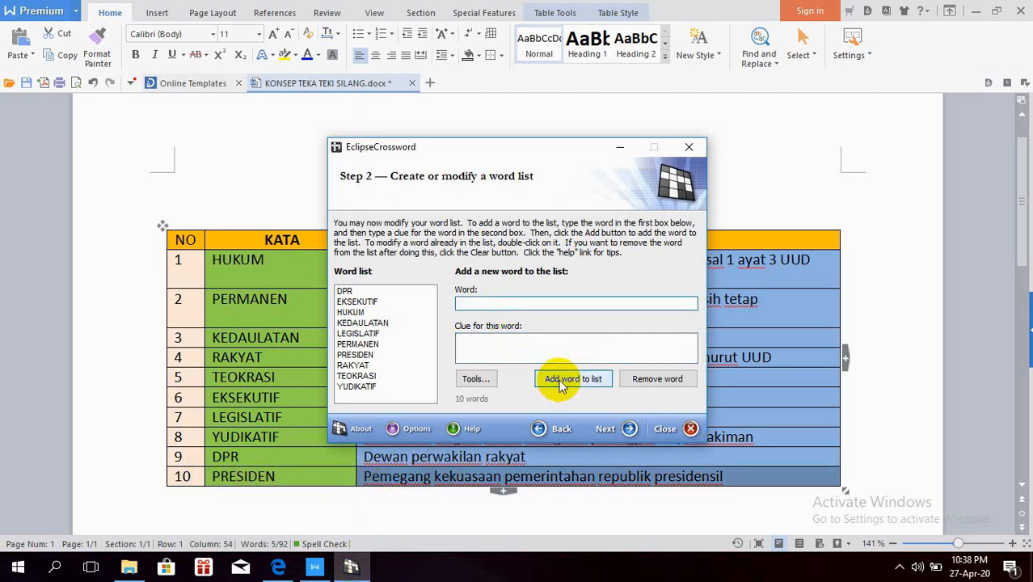
Proceed past the completed word list and save it as LATIHAN TTS in the 25. TTS kedaulatan folder.
{"action": "left_click", "coordinate": [630, 430]}
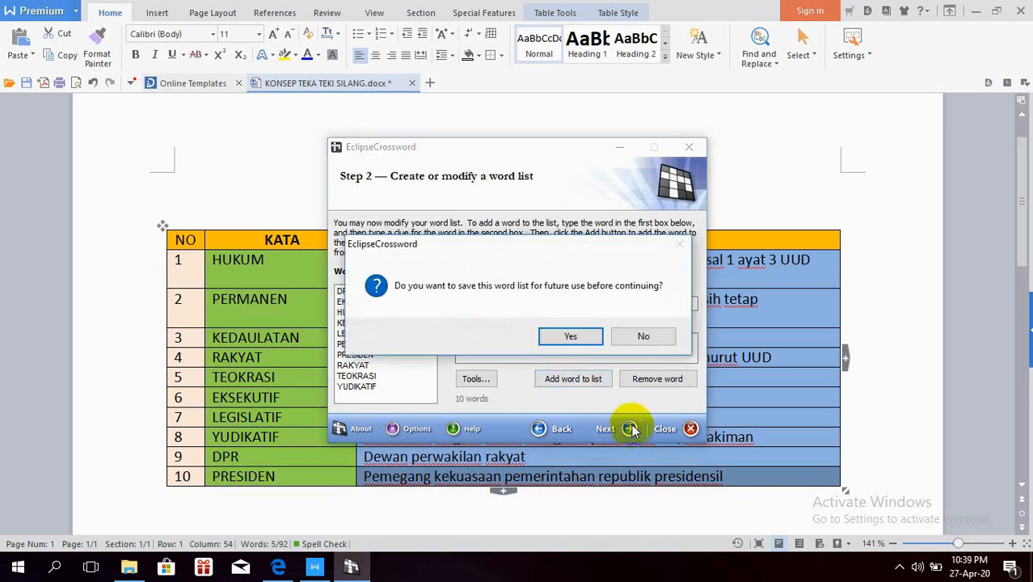
{"action": "left_click", "coordinate": [568, 336]}
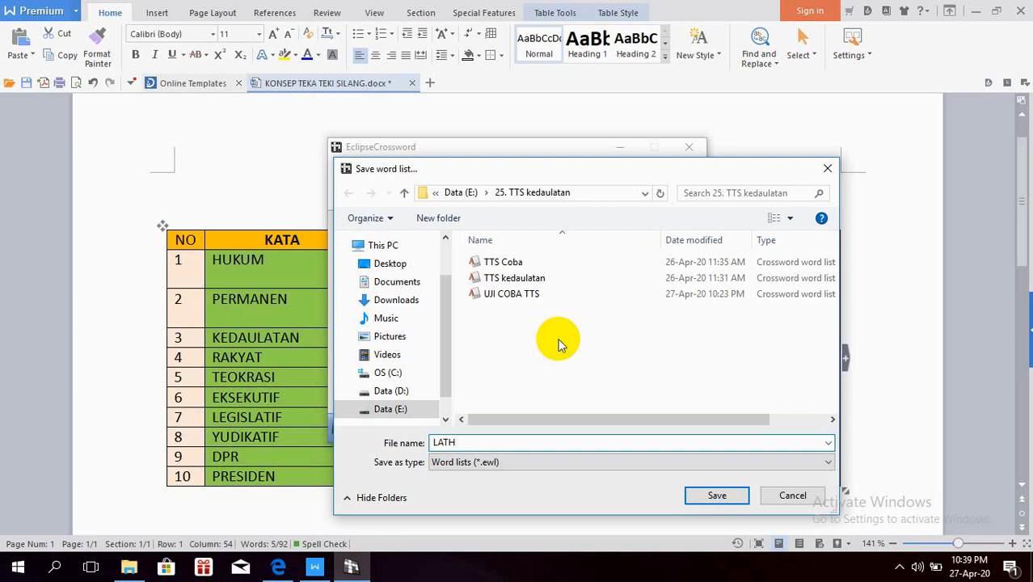
{"action": "type", "text": "TS"}
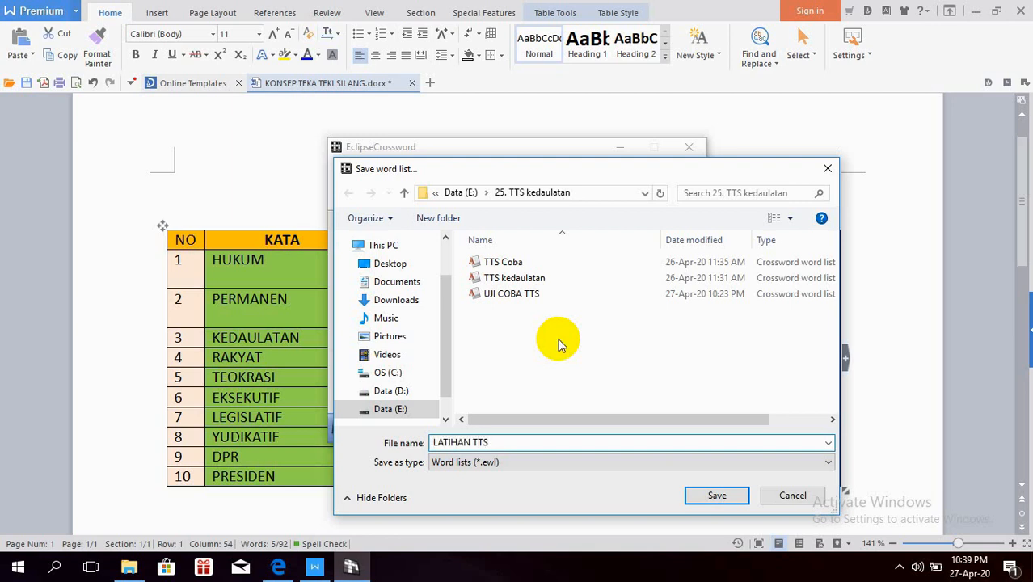
{"action": "left_click", "coordinate": [744, 494]}
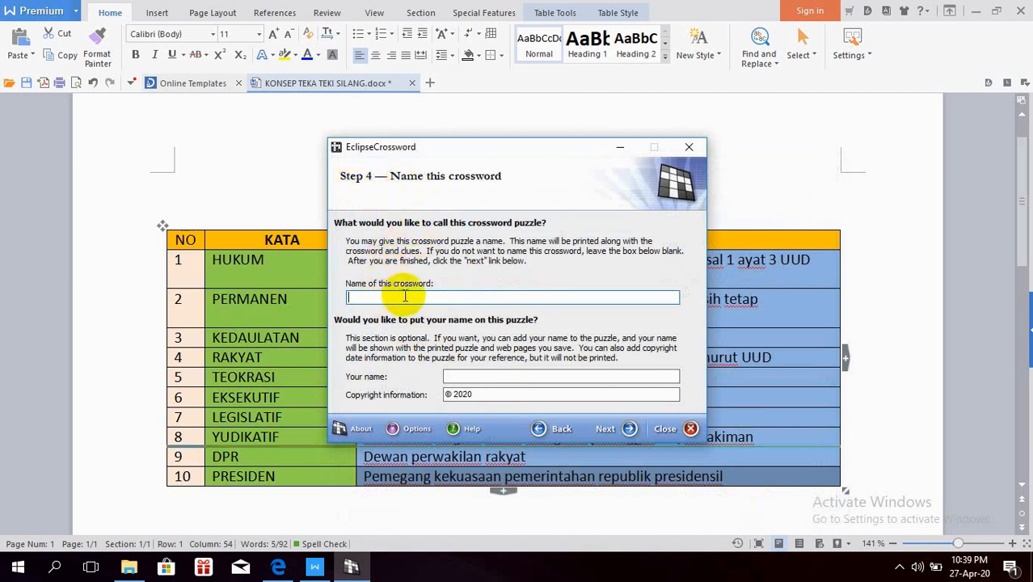
Name the crossword LATIHAN KEDAULATAN, copy that title into the author name field as well, and continue to the size settings.
{"action": "type", "text": "LATIHAN KEDAULATAN"}
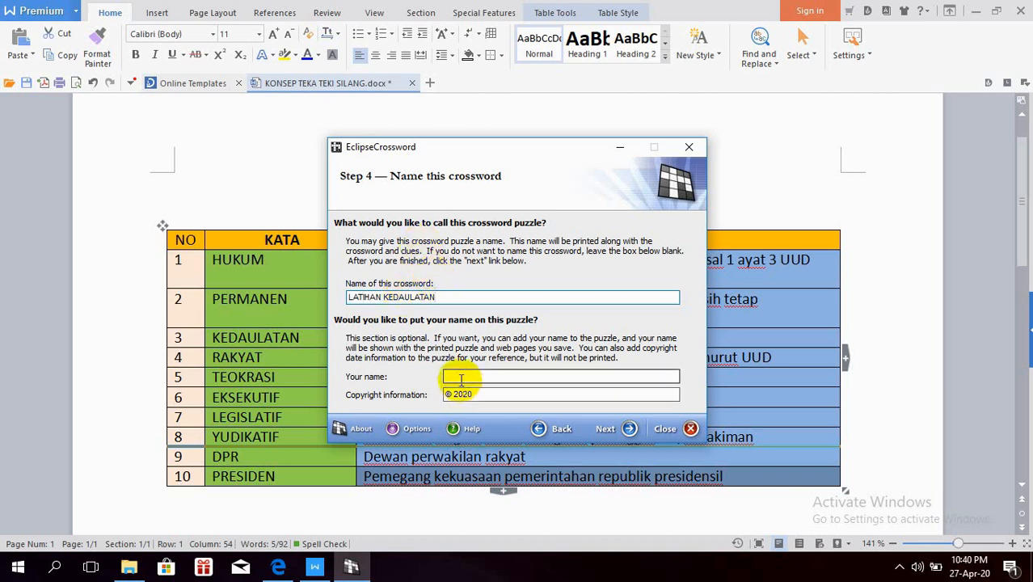
{"action": "left_click", "coordinate": [449, 297]}
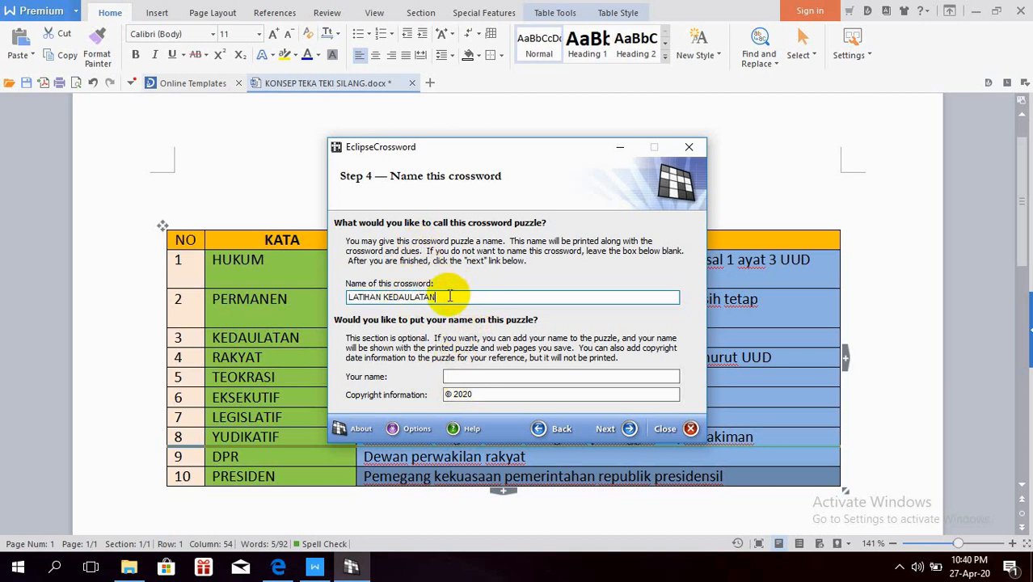
{"action": "left_click_drag", "start_coordinate": [449, 297], "coordinate": [339, 297]}
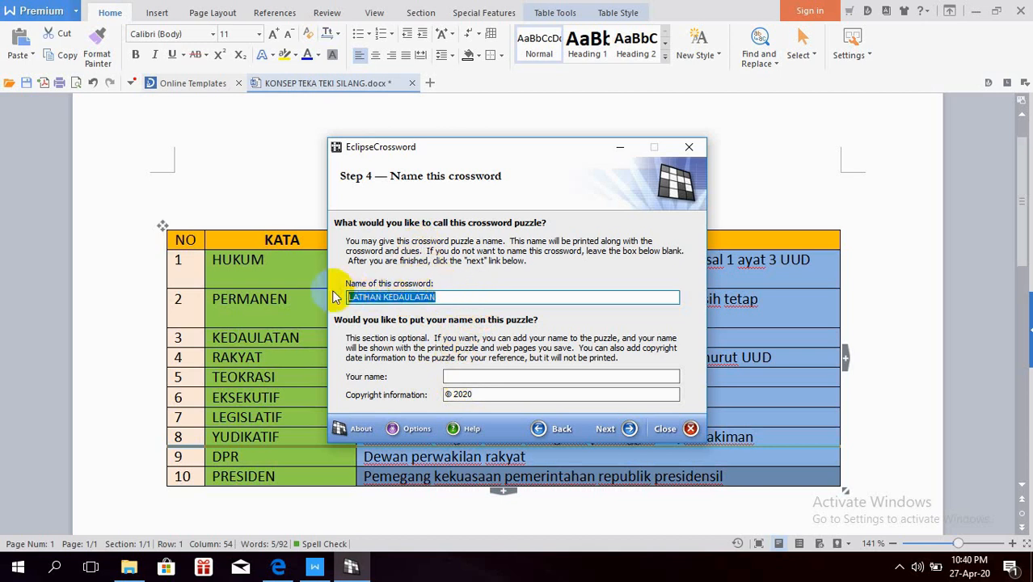
{"action": "key", "text": "ctrl+c"}
{"action": "left_click", "coordinate": [512, 379]}
{"action": "key", "text": "ctrl+v"}
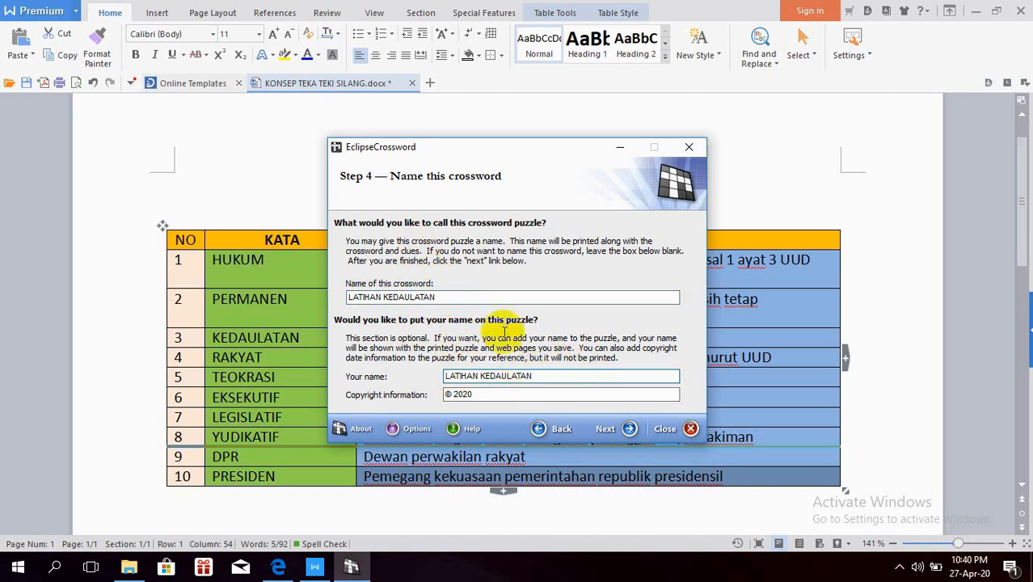
{"action": "left_click", "coordinate": [627, 430]}
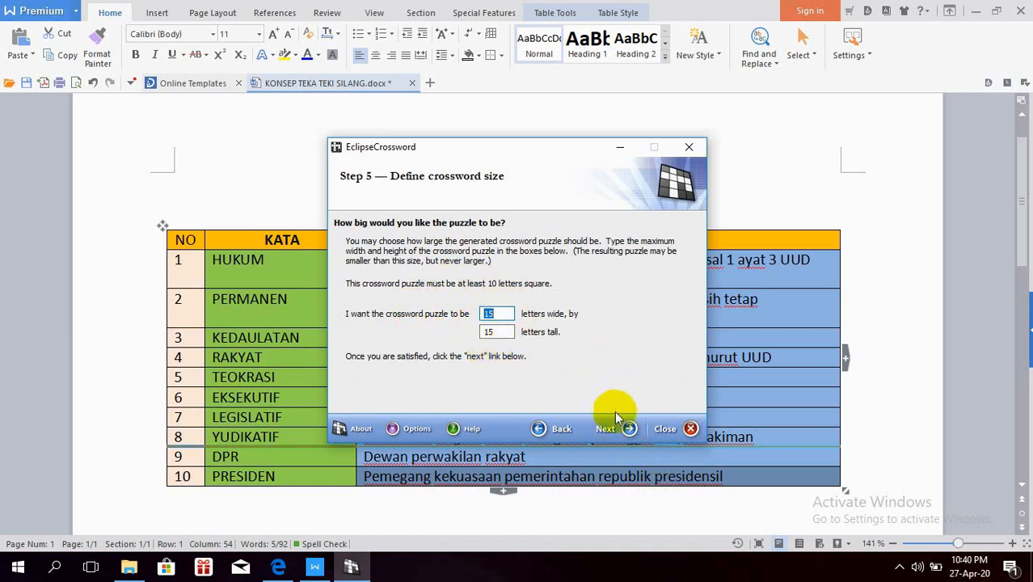
Generate the crossword with the size limit of 15 by 15 letters and make another puzzle repeatedly to try alternative word layouts.
{"action": "left_click", "coordinate": [628, 429]}
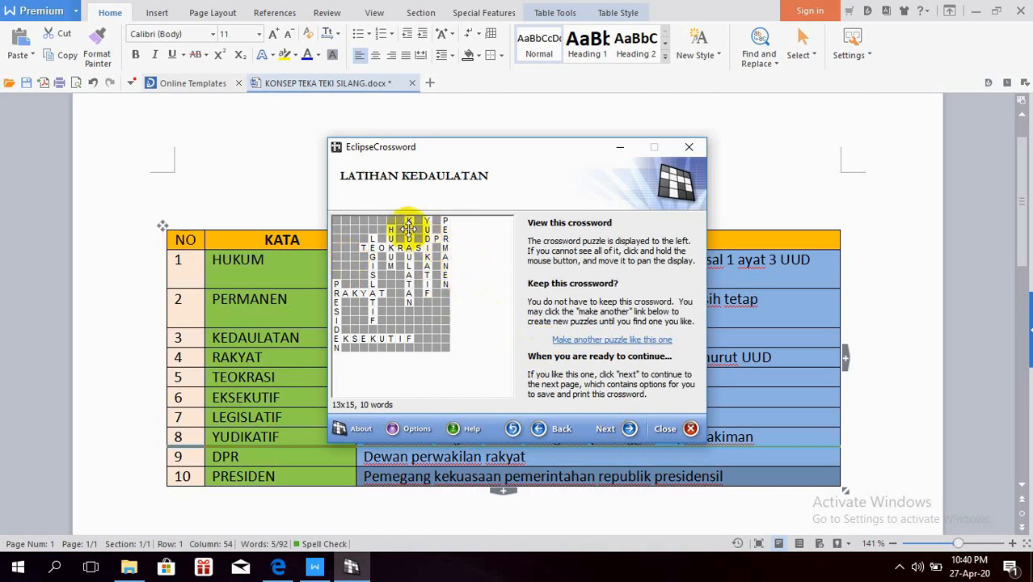
{"action": "left_click", "coordinate": [601, 341]}
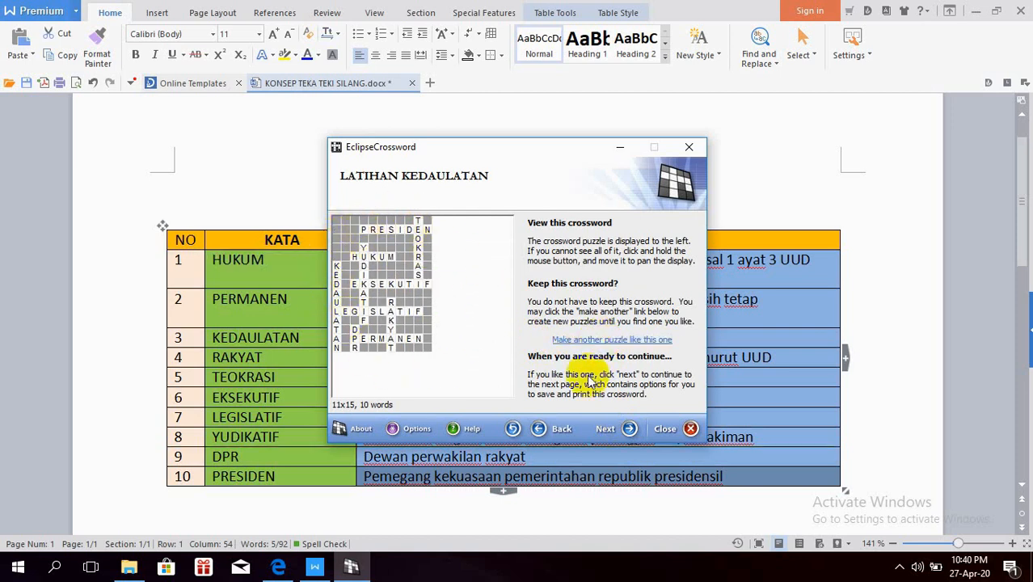
{"action": "left_click", "coordinate": [576, 341]}
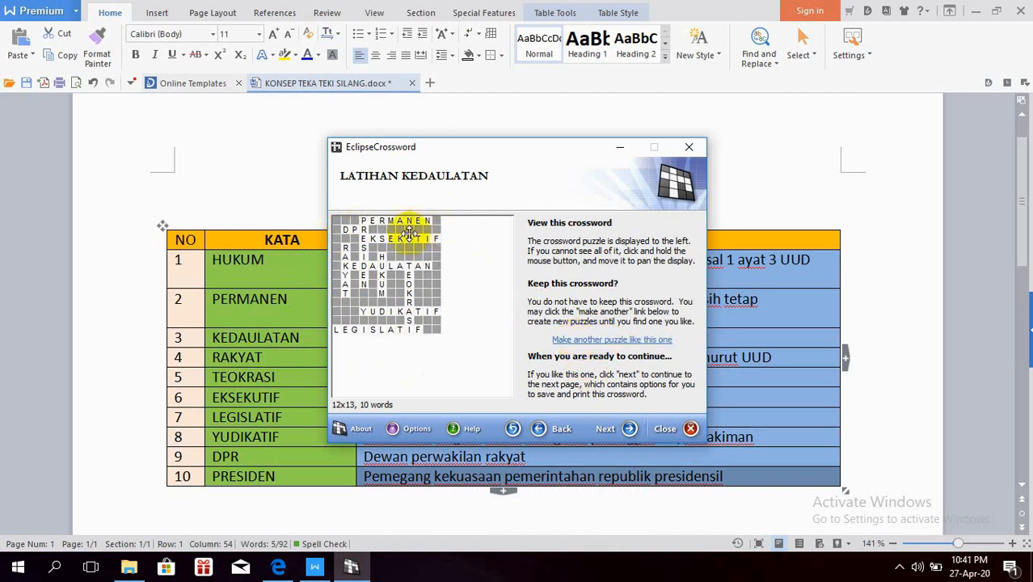
{"action": "left_click", "coordinate": [606, 341]}
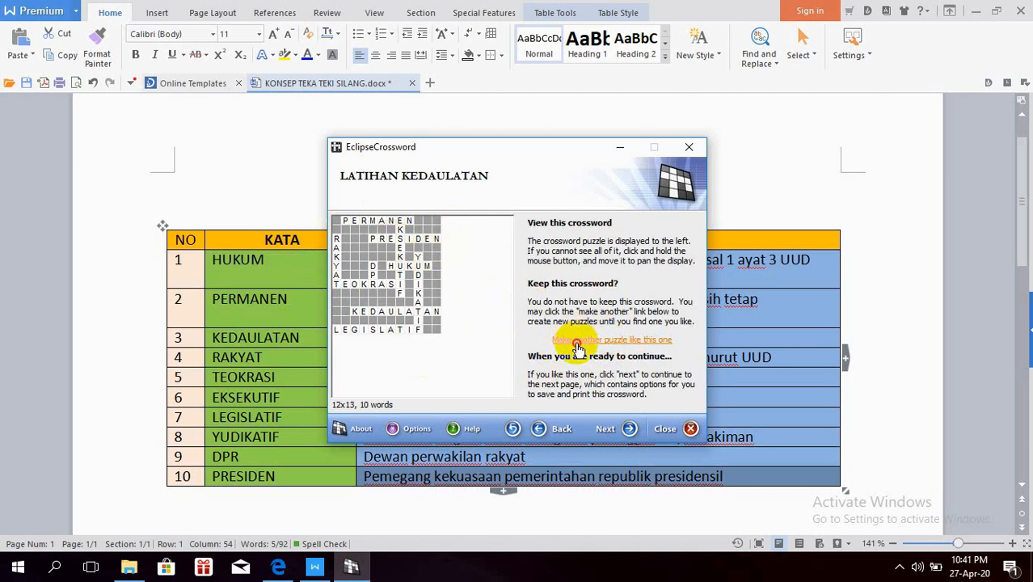
{"action": "left_click", "coordinate": [578, 341]}
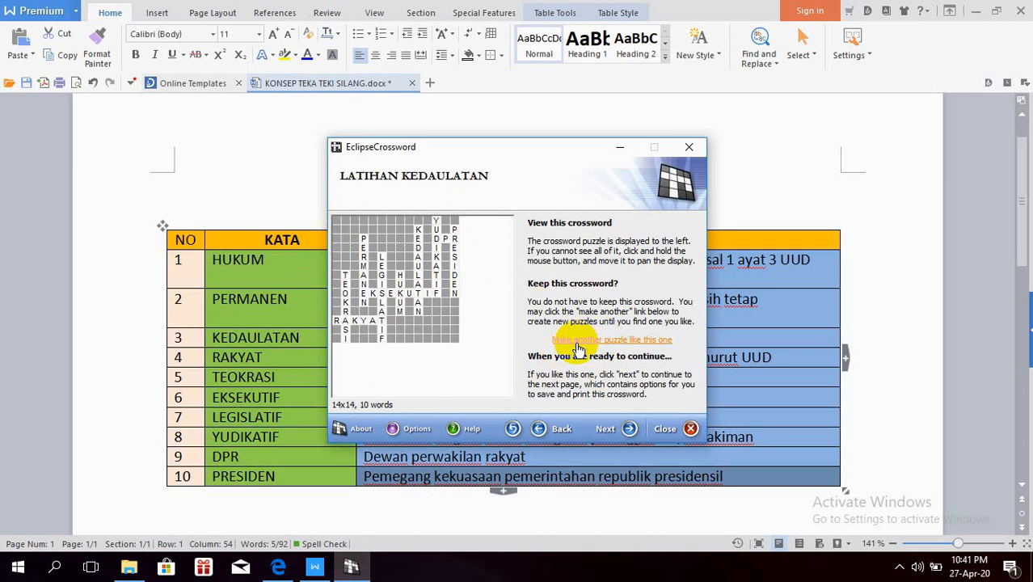
{"action": "left_click", "coordinate": [579, 340]}
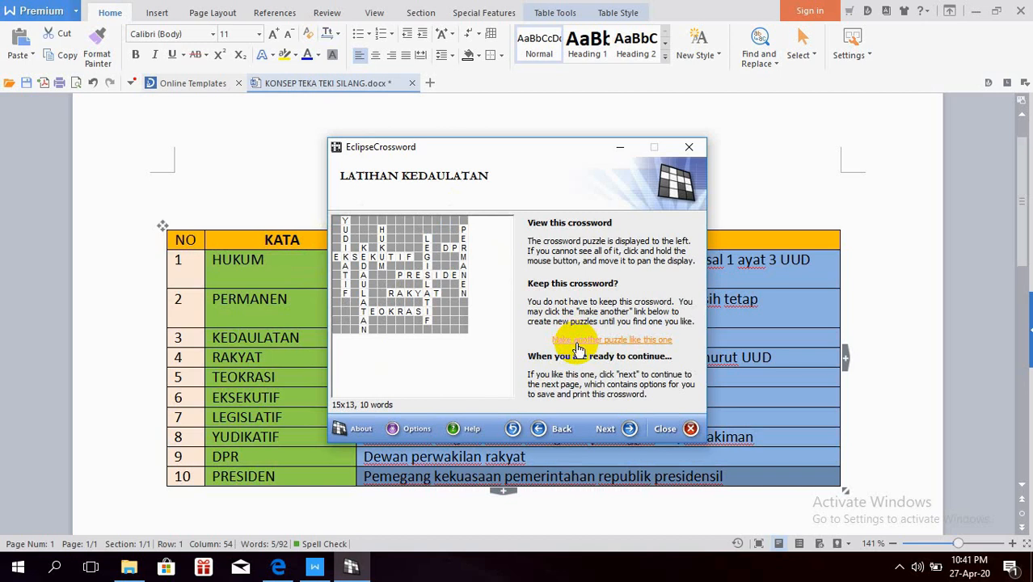
{"action": "left_click", "coordinate": [579, 341]}
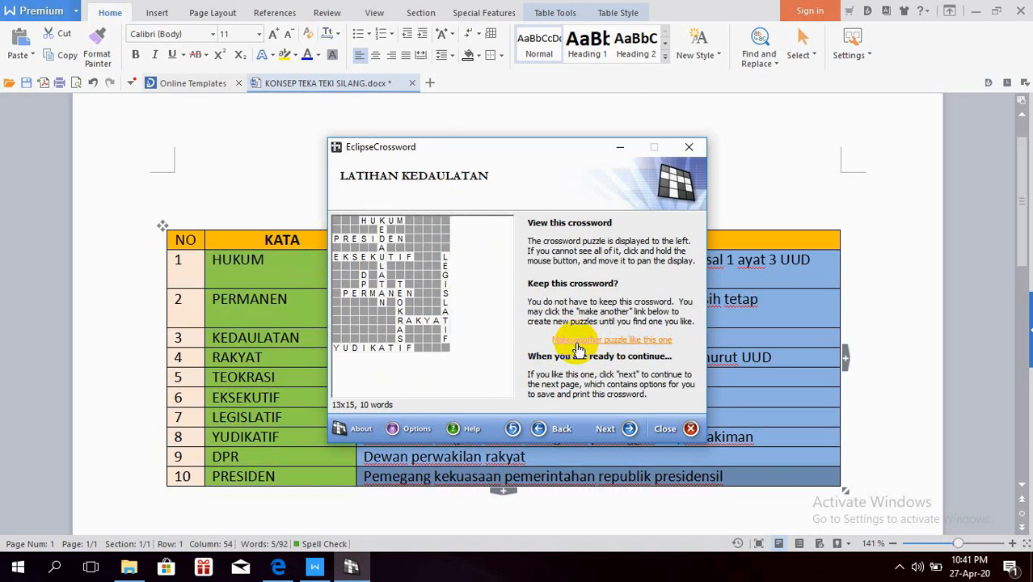
{"action": "left_click", "coordinate": [579, 341]}
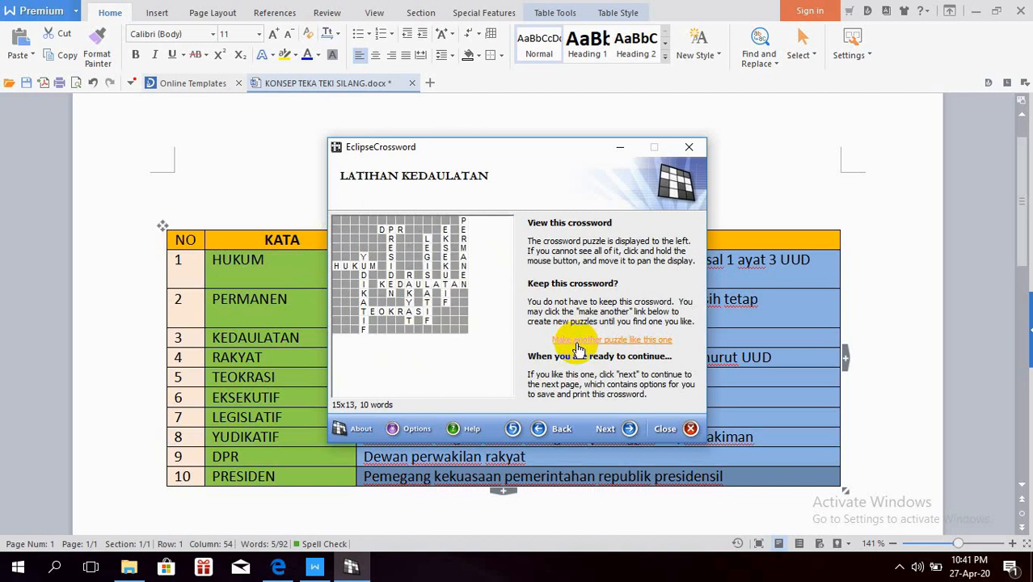
{"action": "left_click", "coordinate": [578, 341]}
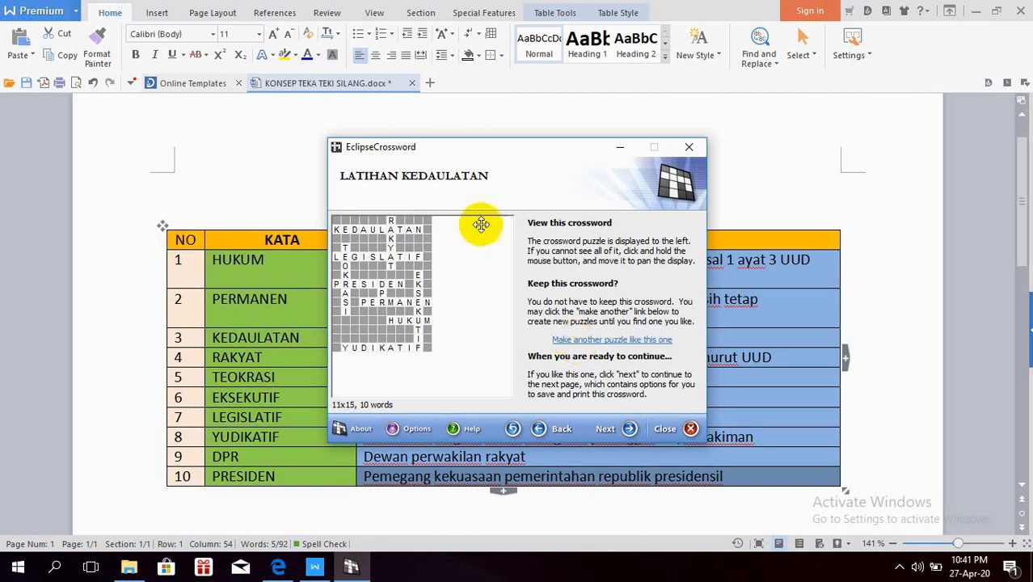
Continue to the save options and save the crossword puzzle as LATIHAN TTS KEDAULATAN in the 25. TTS kedaulatan folder.
{"action": "left_click", "coordinate": [630, 429]}
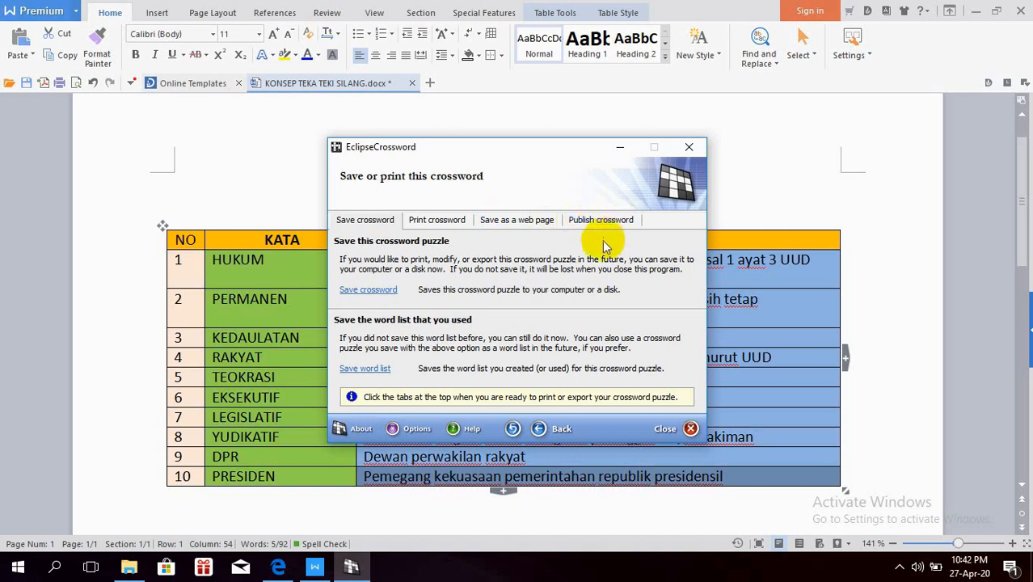
{"action": "left_click", "coordinate": [374, 296]}
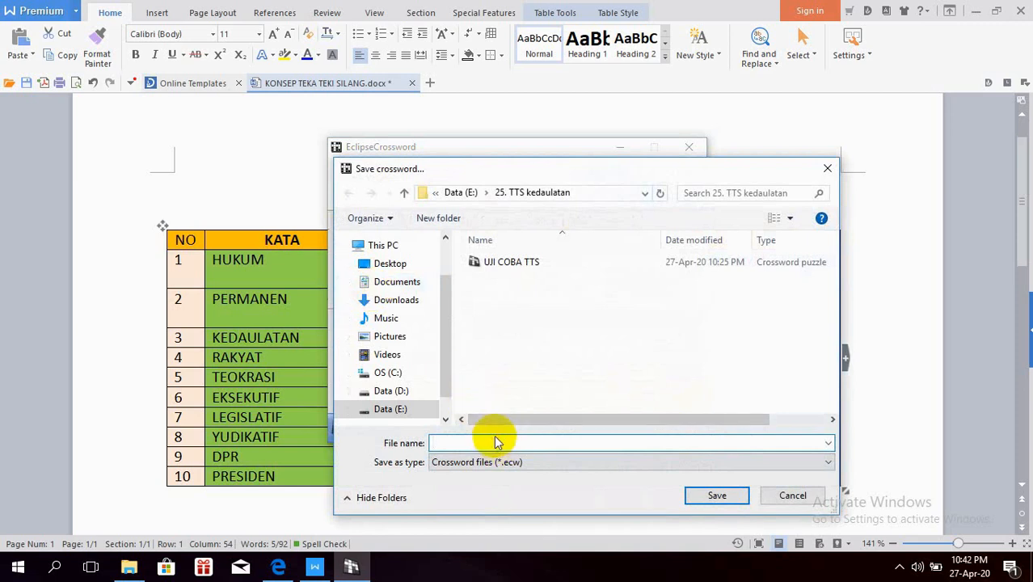
{"action": "type", "text": "LATIHAN"}
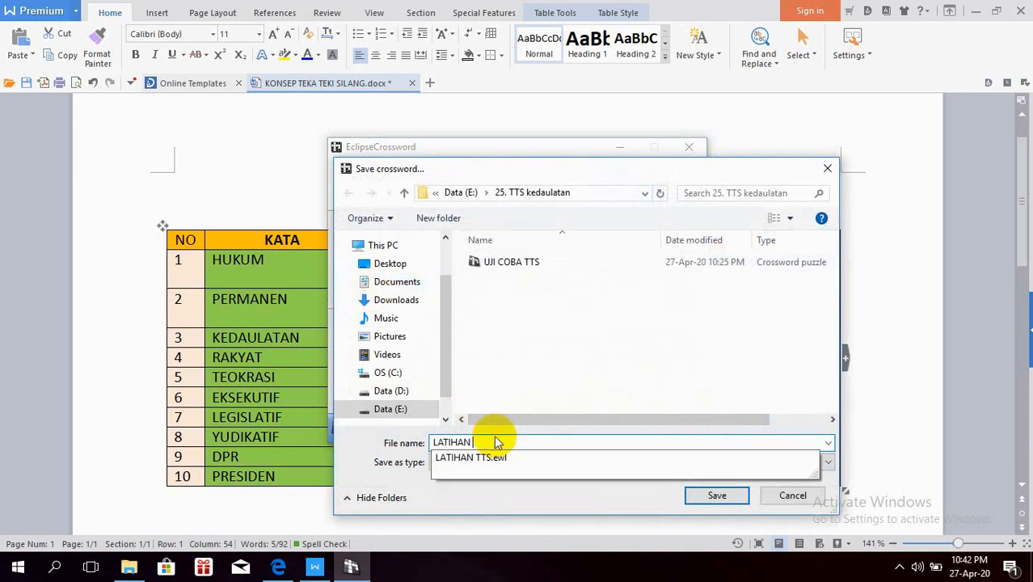
{"action": "type", "text": " TTS "}
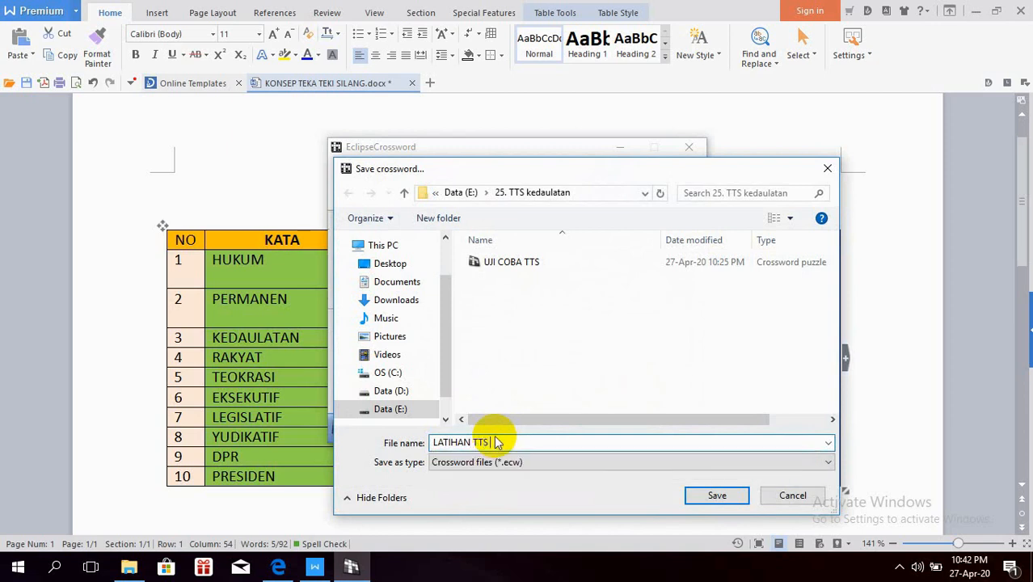
{"action": "type", "text": "KEDAULATAN"}
{"action": "left_click", "coordinate": [712, 495]}
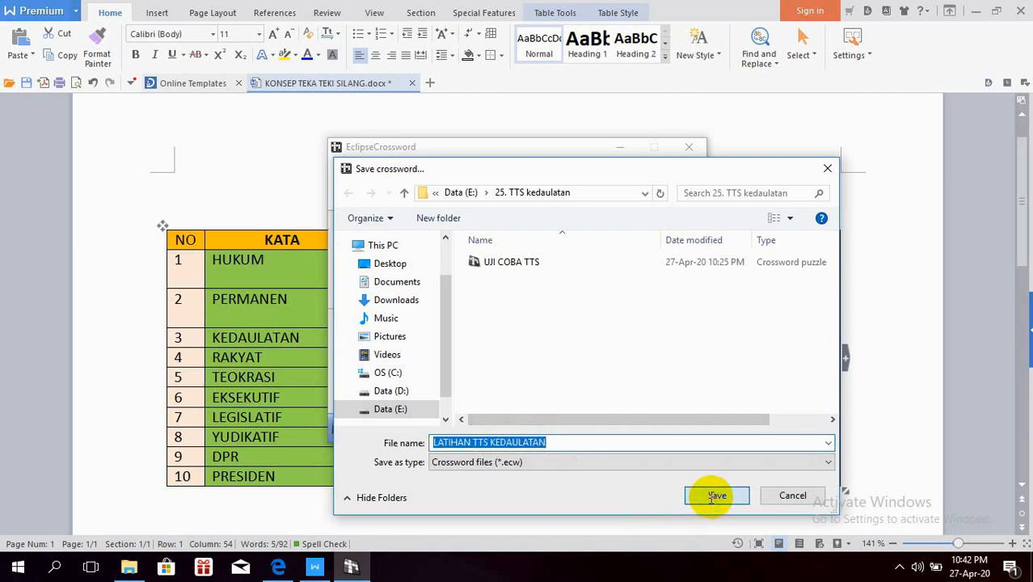
{"action": "left_click", "coordinate": [556, 335]}
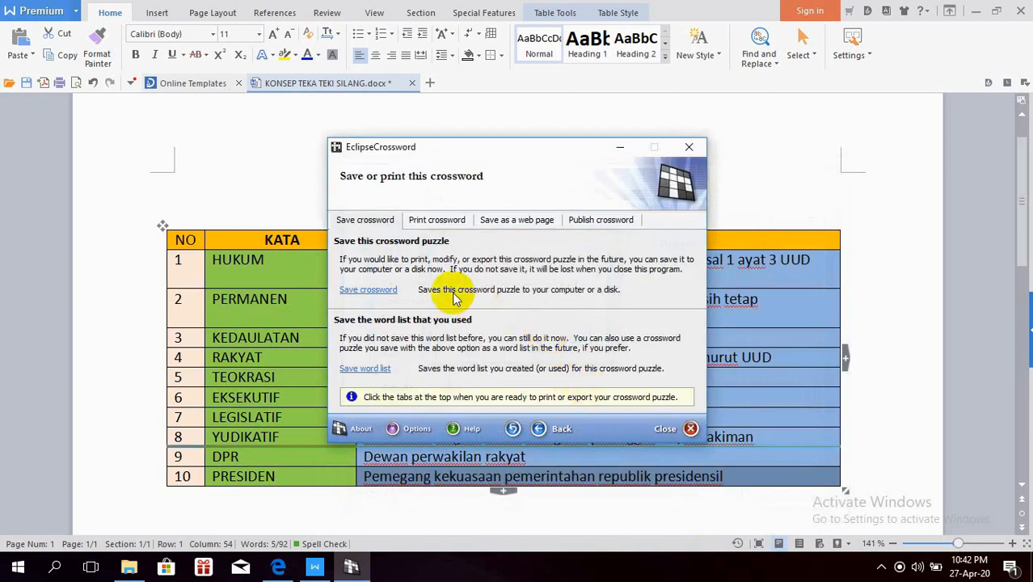
In the crossword's print options, exclude the puzzle grid with answers from the answer key.
{"action": "left_click", "coordinate": [441, 223]}
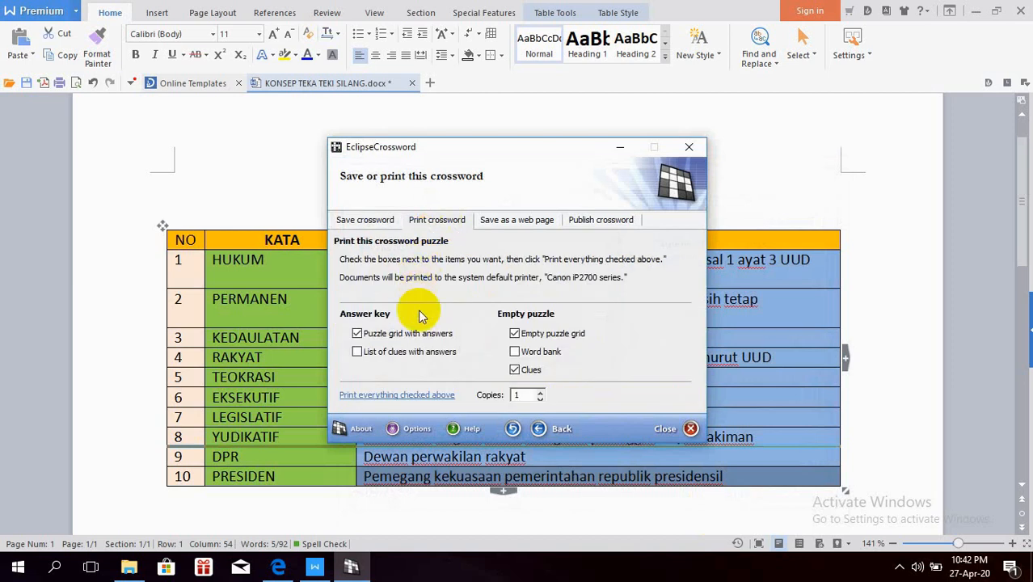
{"action": "left_click", "coordinate": [389, 339]}
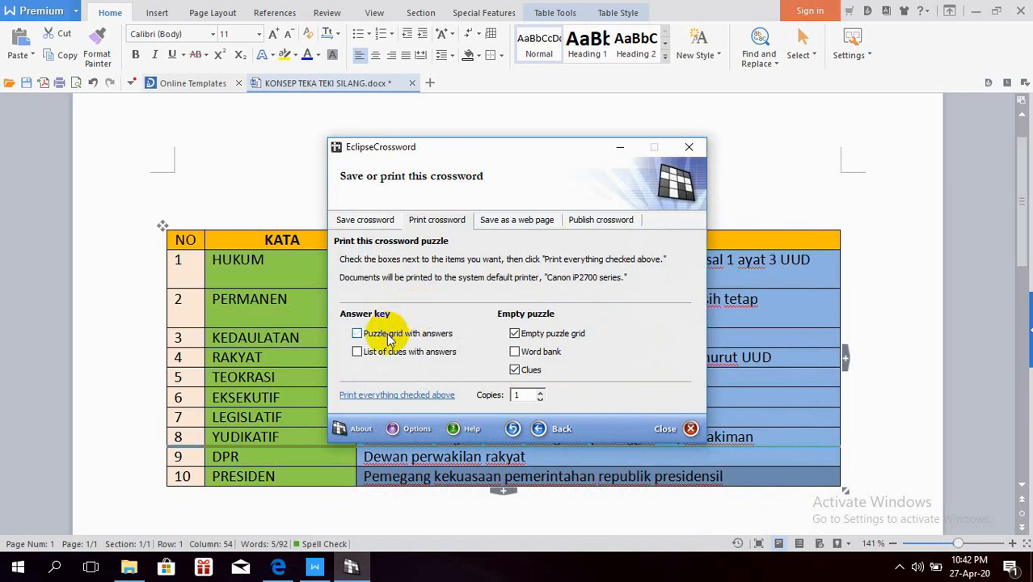
{"action": "left_click", "coordinate": [358, 334]}
{"action": "left_click", "coordinate": [358, 334]}
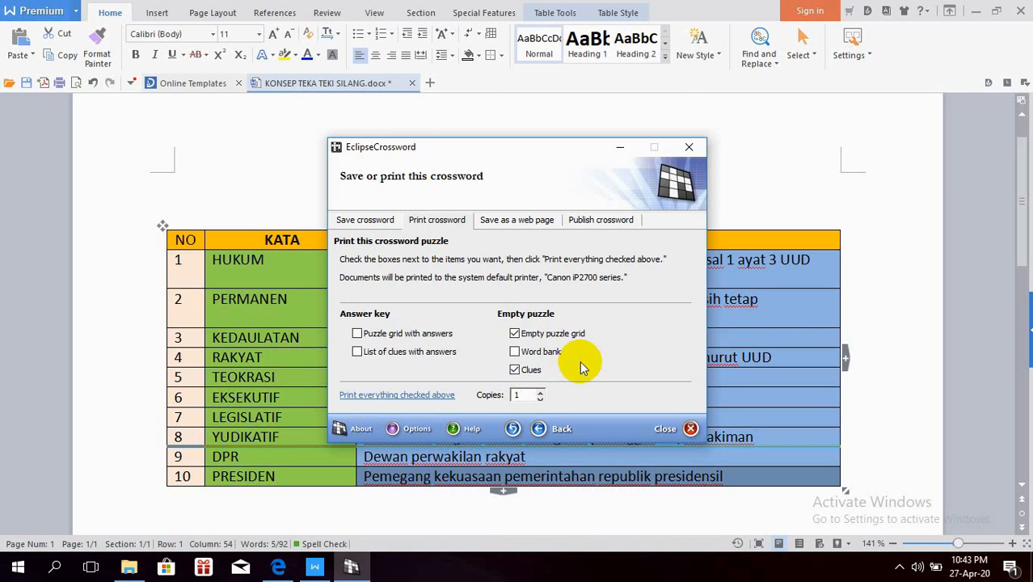
Save the puzzle as an interactive JavaScript web page named TTS LATIHAN KEDAULATAN in the 25. TTS kedaulatan folder.
{"action": "left_click", "coordinate": [509, 224]}
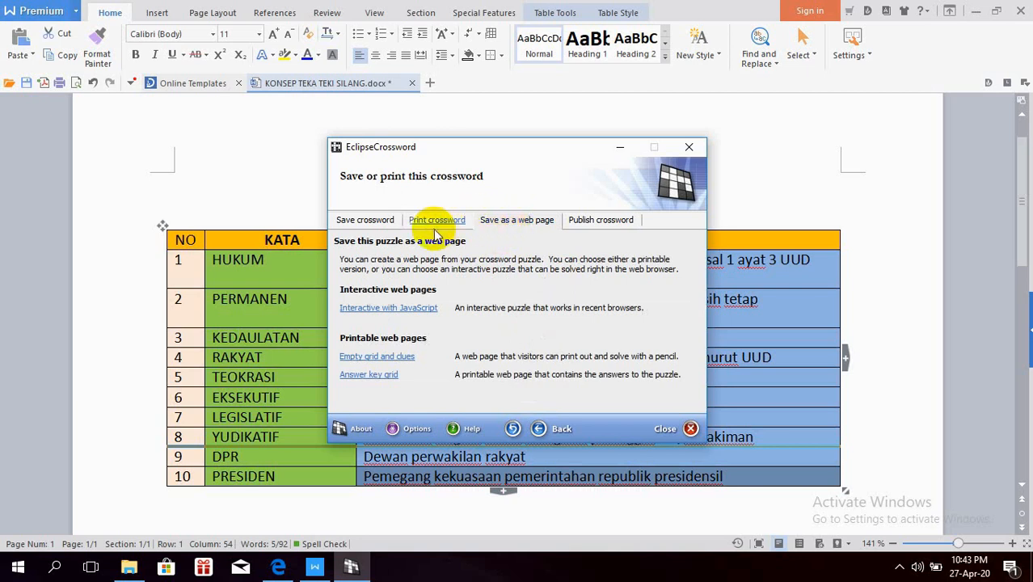
{"action": "left_click", "coordinate": [354, 310]}
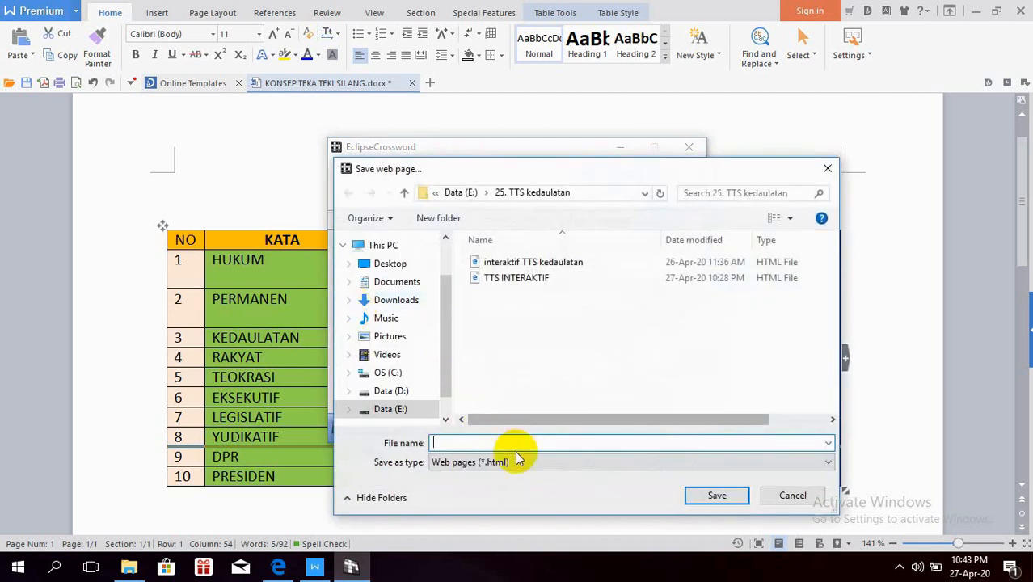
{"action": "type", "text": "TT"}
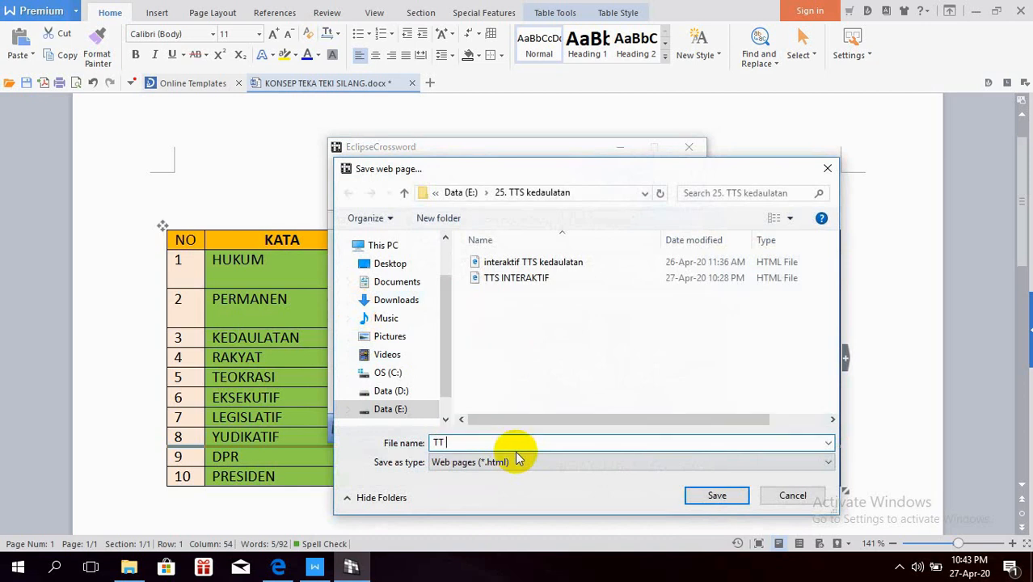
{"action": "type", "text": "LATI"}
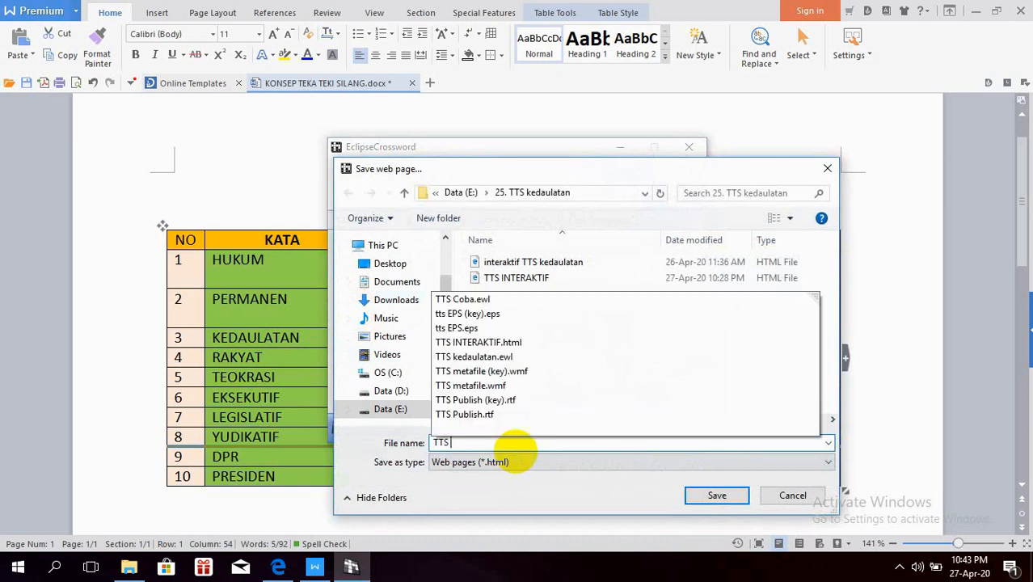
{"action": "type", "text": "HAN"}
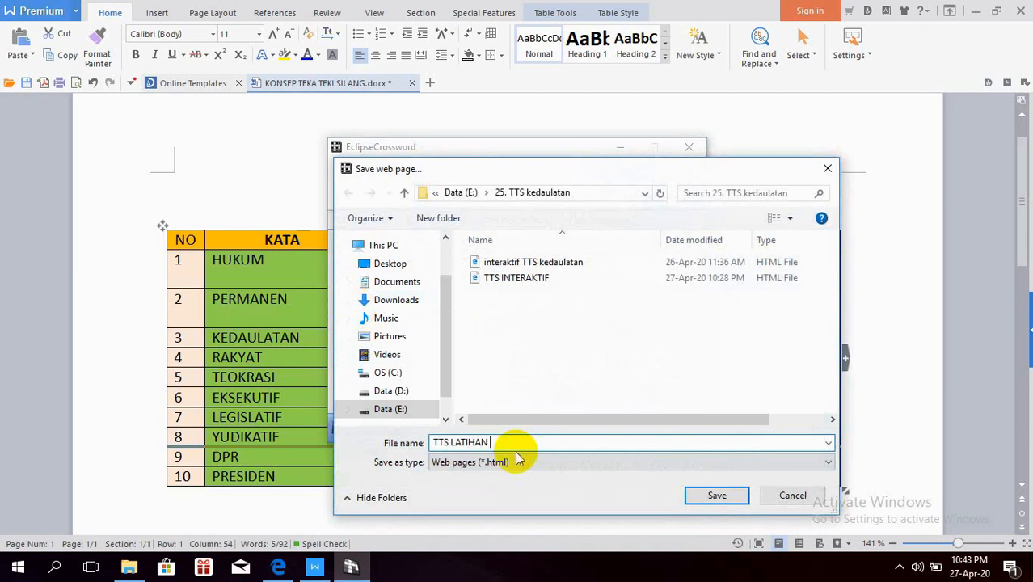
{"action": "type", "text": " KEDAULATAN"}
{"action": "left_click", "coordinate": [716, 495]}
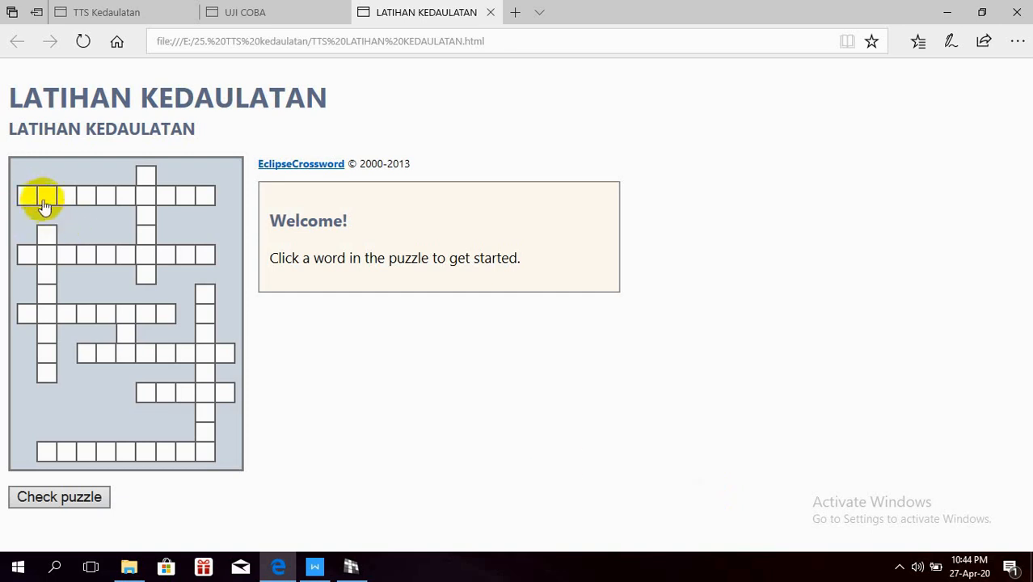
Answer the six-letter down clue in the web puzzle with RAKYAT and submit it.
{"action": "left_click", "coordinate": [146, 176]}
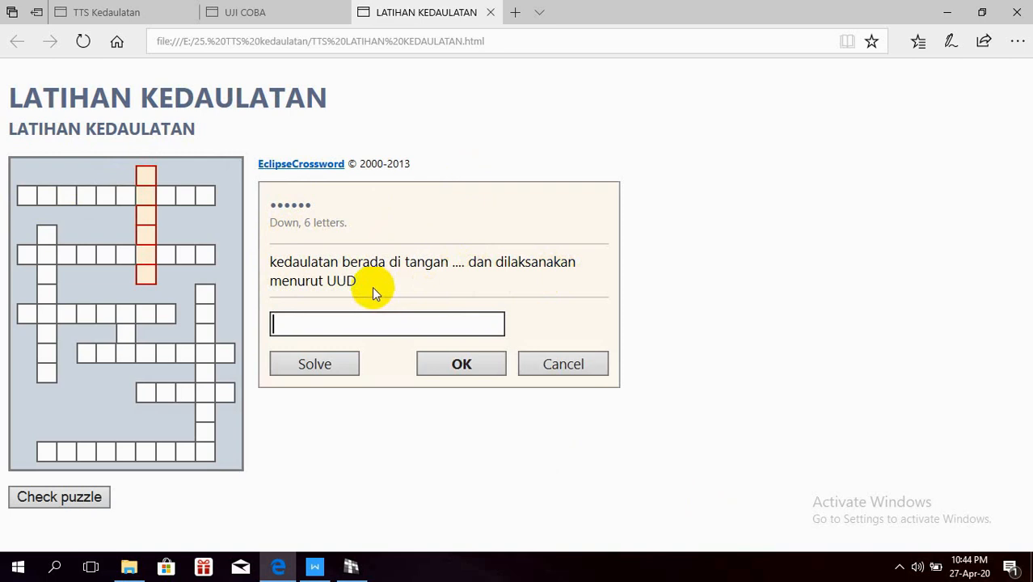
{"action": "type", "text": "RA"}
{"action": "type", "text": "KYAT"}
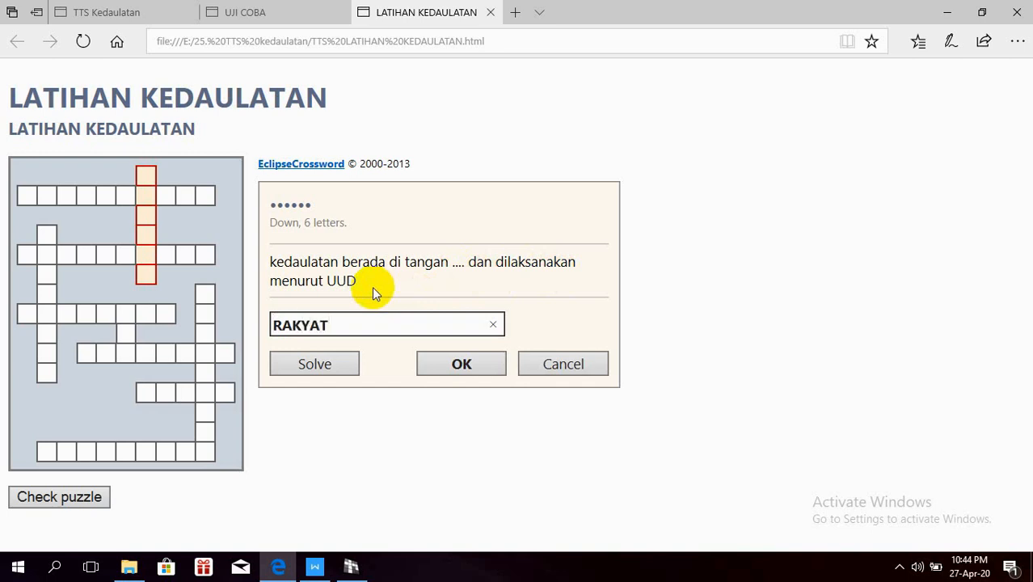
{"action": "left_click", "coordinate": [467, 363]}
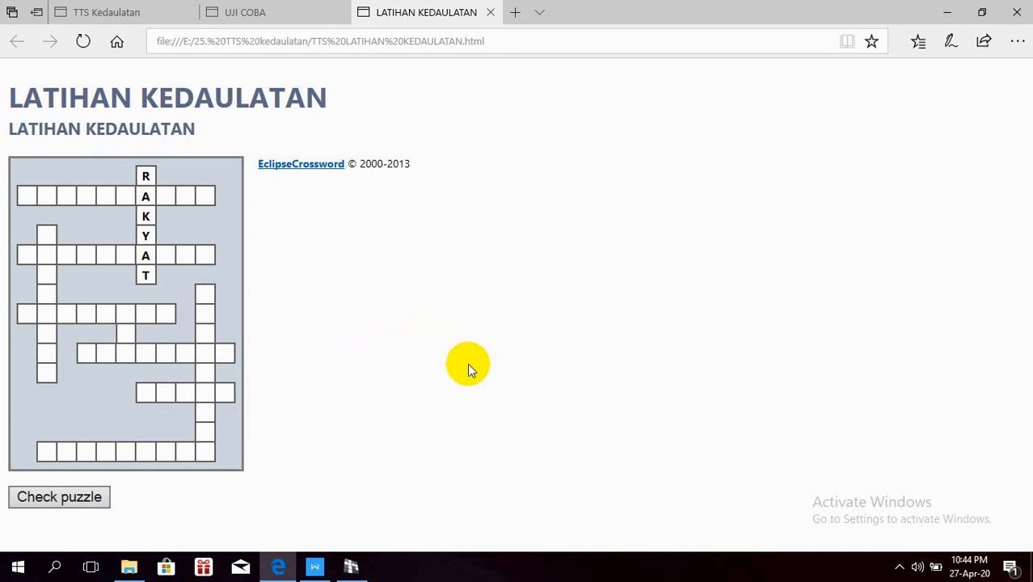
Switch to File Explorer and open the 25. TTS kedaulatan folder on the Data (E:) drive.
{"action": "left_click", "coordinate": [130, 567]}
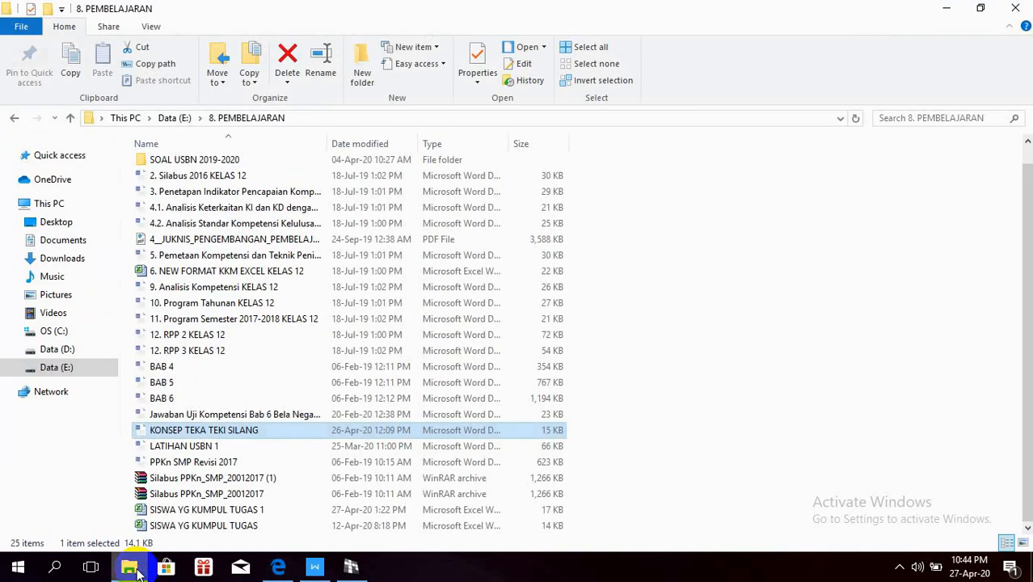
{"action": "left_click", "coordinate": [96, 368]}
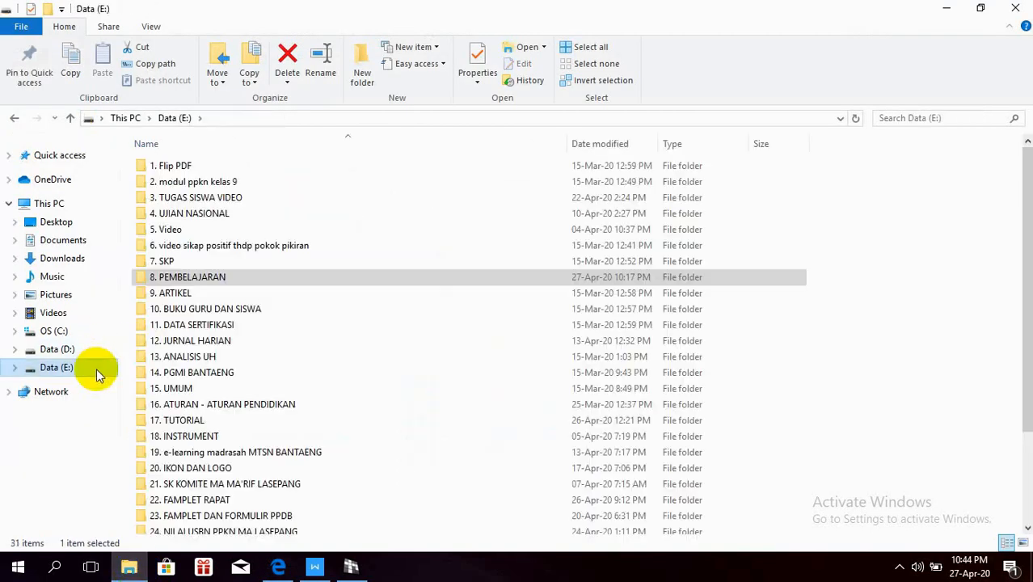
{"action": "left_click_drag", "start_coordinate": [1023, 157], "coordinate": [1027, 267]}
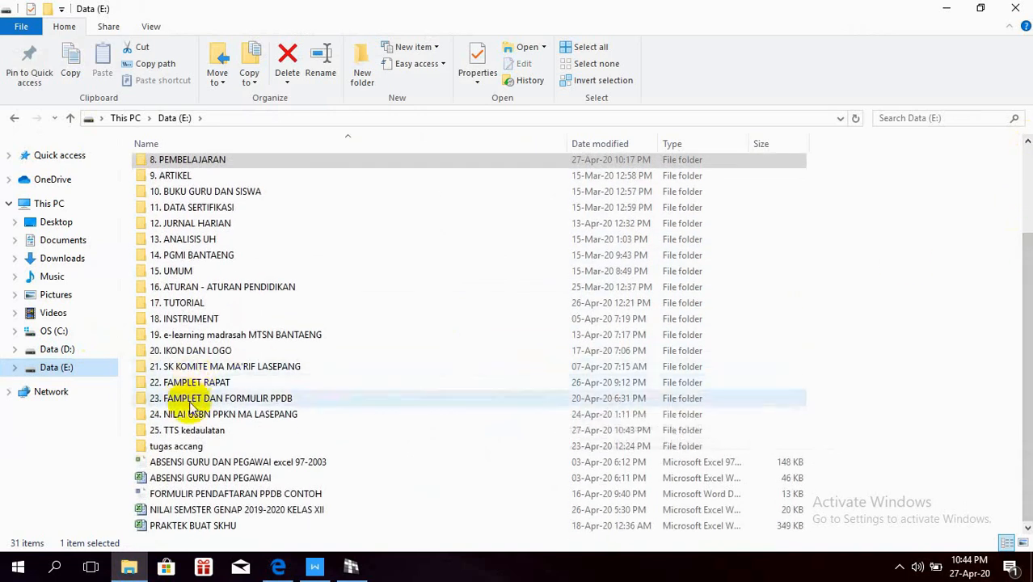
{"action": "double_click", "coordinate": [220, 430]}
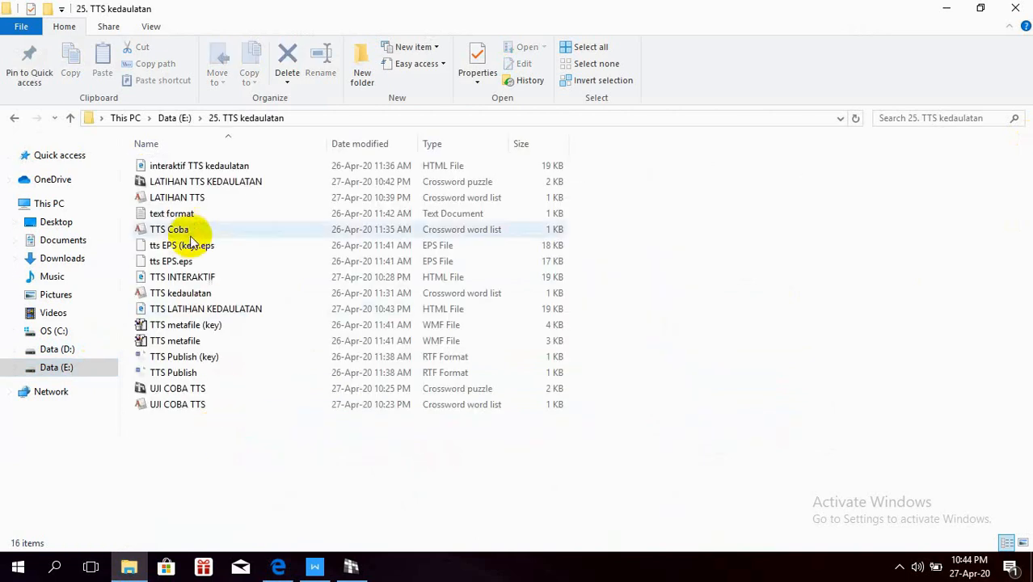
Open the saved LATIHAN TTS KEDAULATAN crossword puzzle file to check it, and close it again.
{"action": "left_click", "coordinate": [167, 181]}
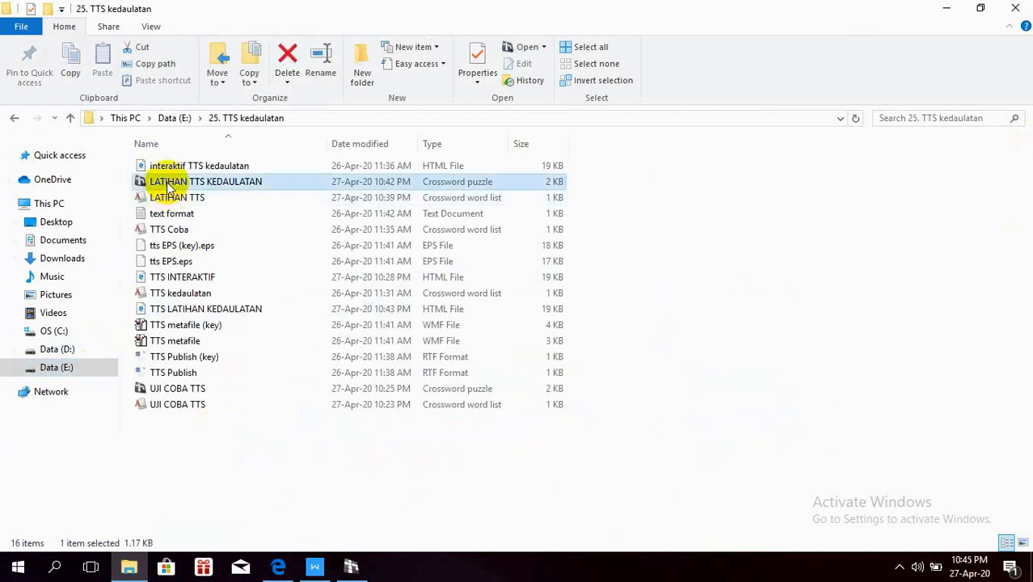
{"action": "double_click", "coordinate": [167, 183]}
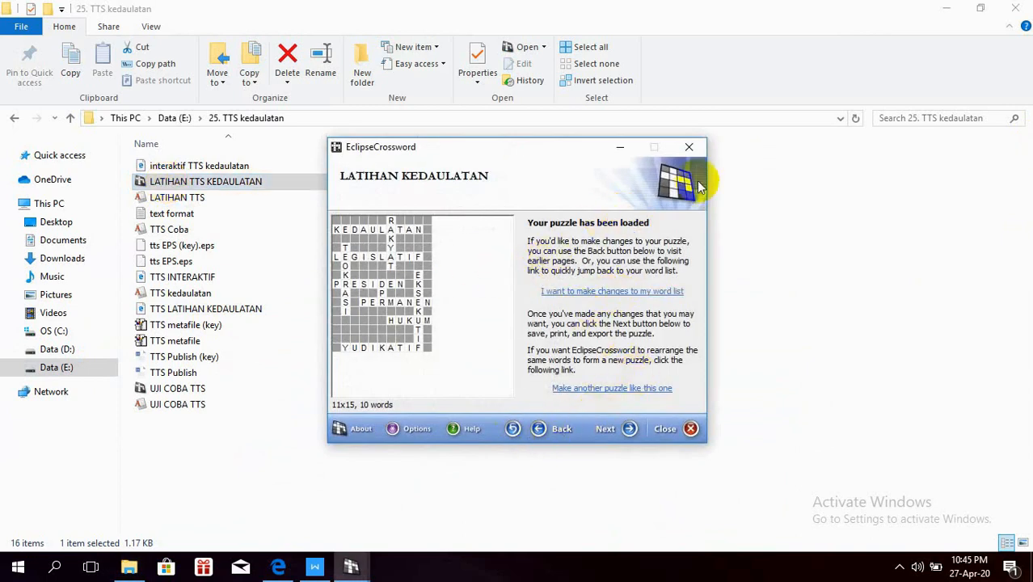
{"action": "left_click", "coordinate": [688, 147]}
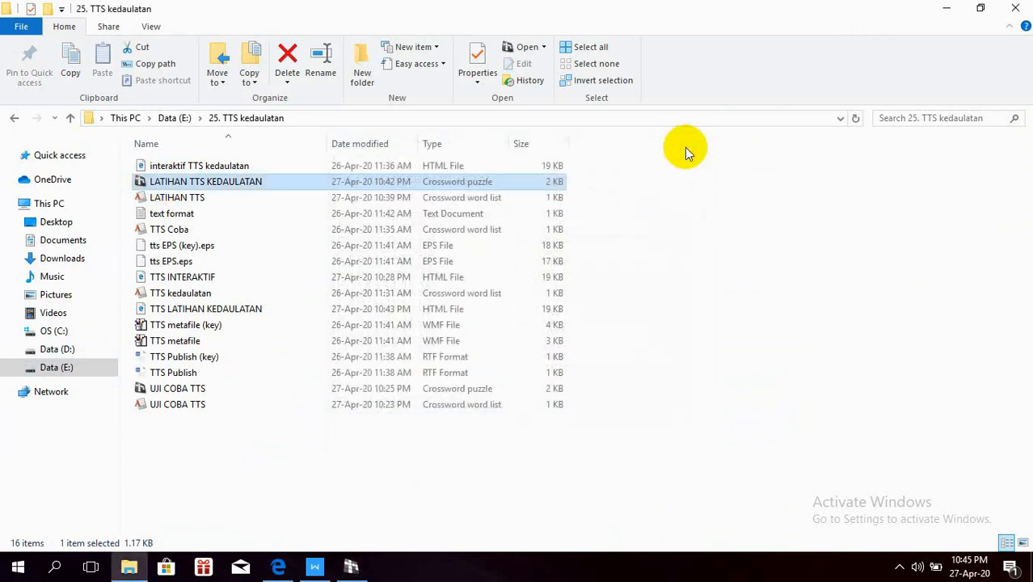
Open the LATIHAN TTS word list file and load the word DPR with its clue for editing.
{"action": "double_click", "coordinate": [222, 199]}
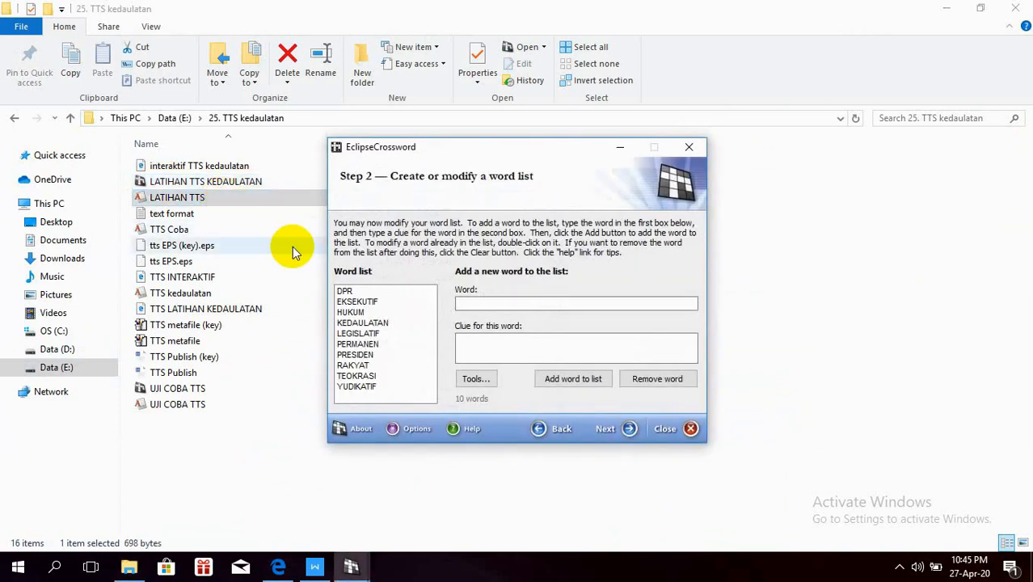
{"action": "left_click", "coordinate": [491, 303]}
{"action": "left_click", "coordinate": [504, 348]}
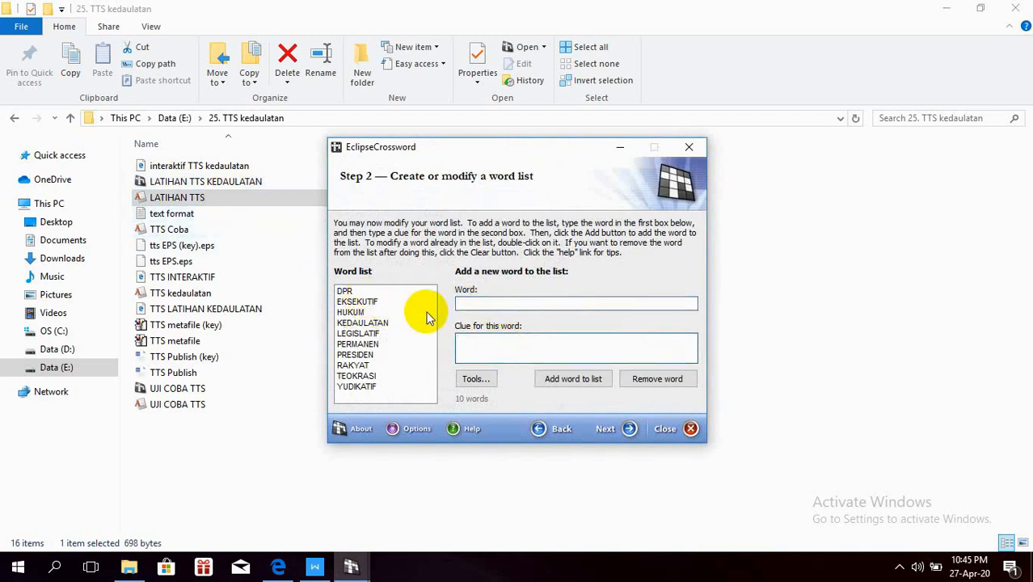
{"action": "left_click", "coordinate": [345, 292]}
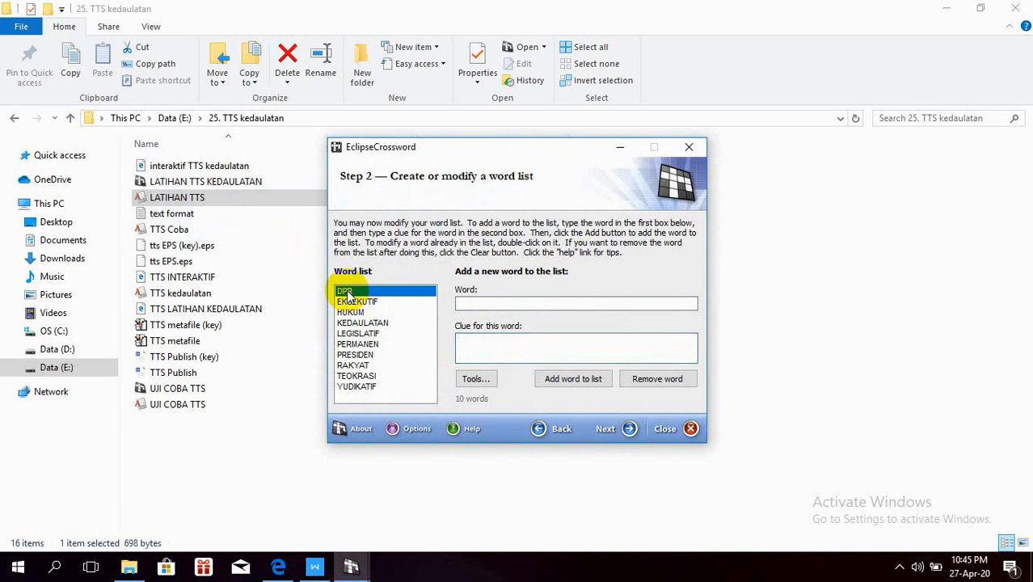
{"action": "double_click", "coordinate": [347, 292]}
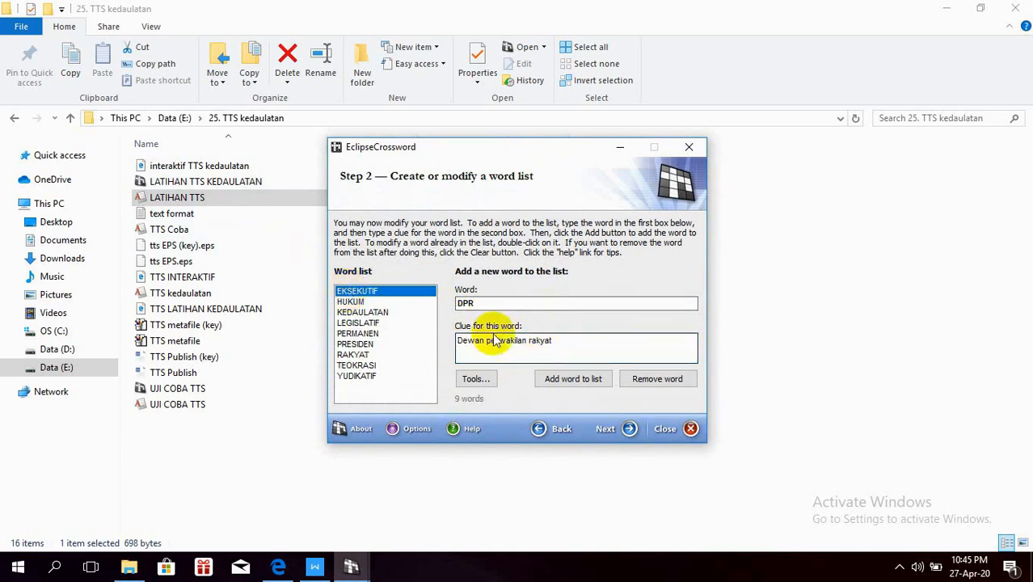
Load HUKUM, PRESIDEN, TEOKRASI, YUDIKATIF and RAKYAT from the word list in turn to view their clues.
{"action": "double_click", "coordinate": [346, 305]}
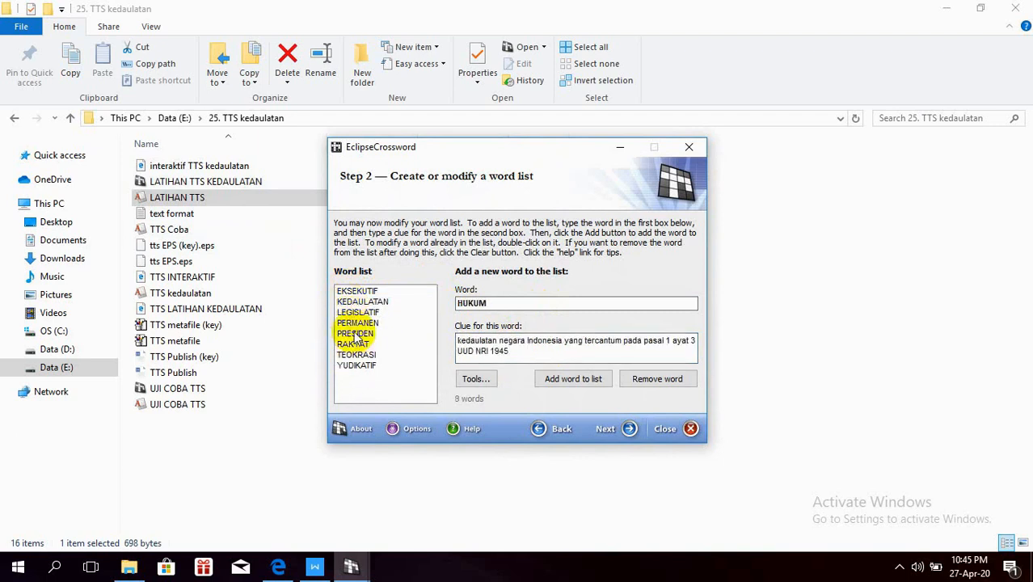
{"action": "double_click", "coordinate": [353, 333]}
{"action": "double_click", "coordinate": [368, 345]}
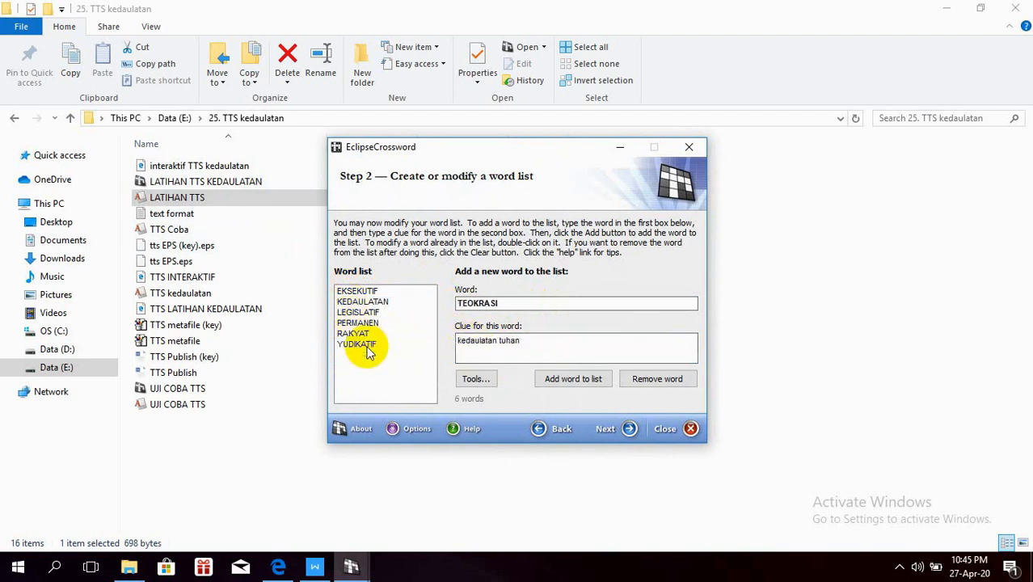
{"action": "left_click", "coordinate": [364, 345]}
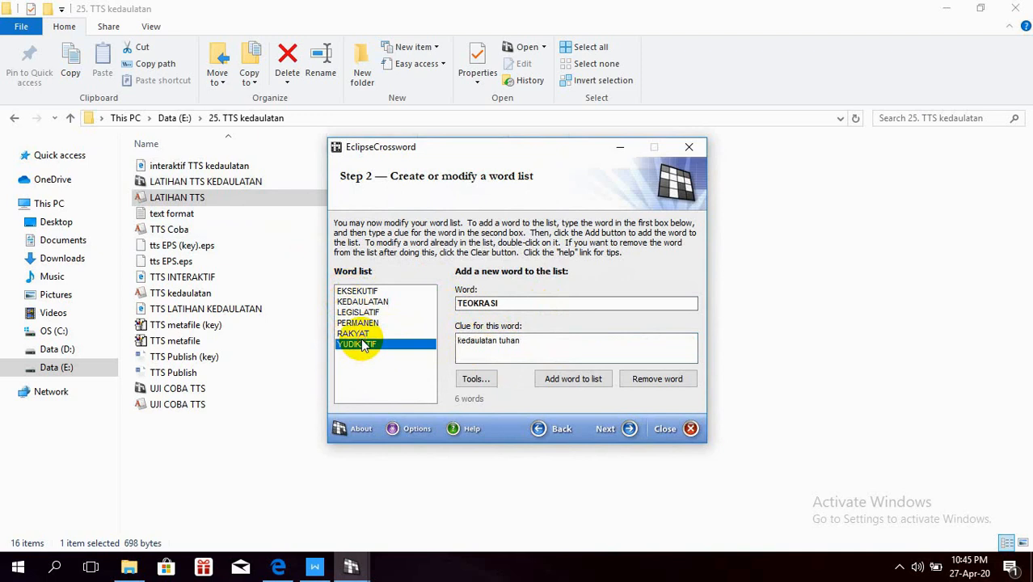
{"action": "double_click", "coordinate": [363, 345]}
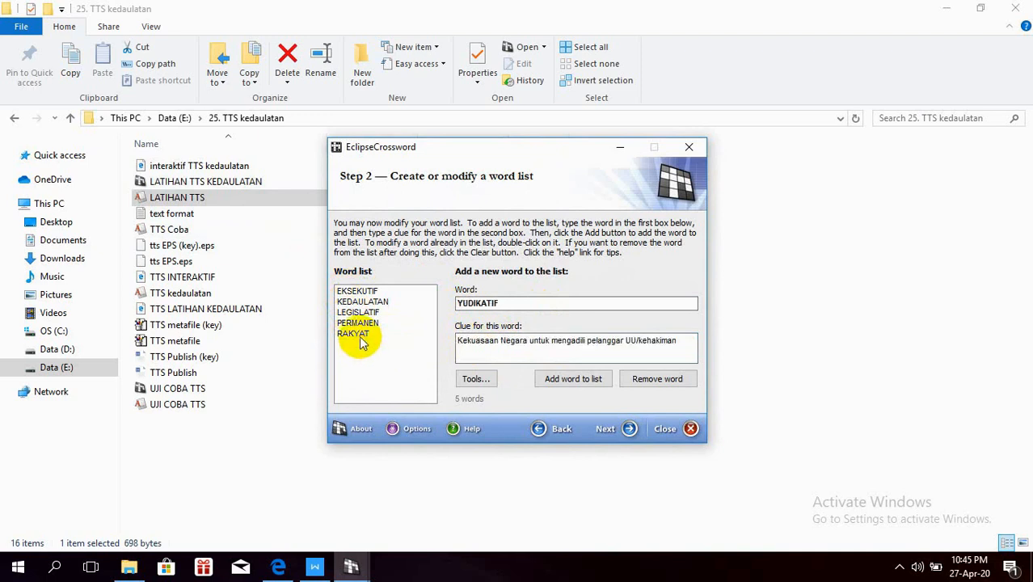
{"action": "double_click", "coordinate": [361, 341]}
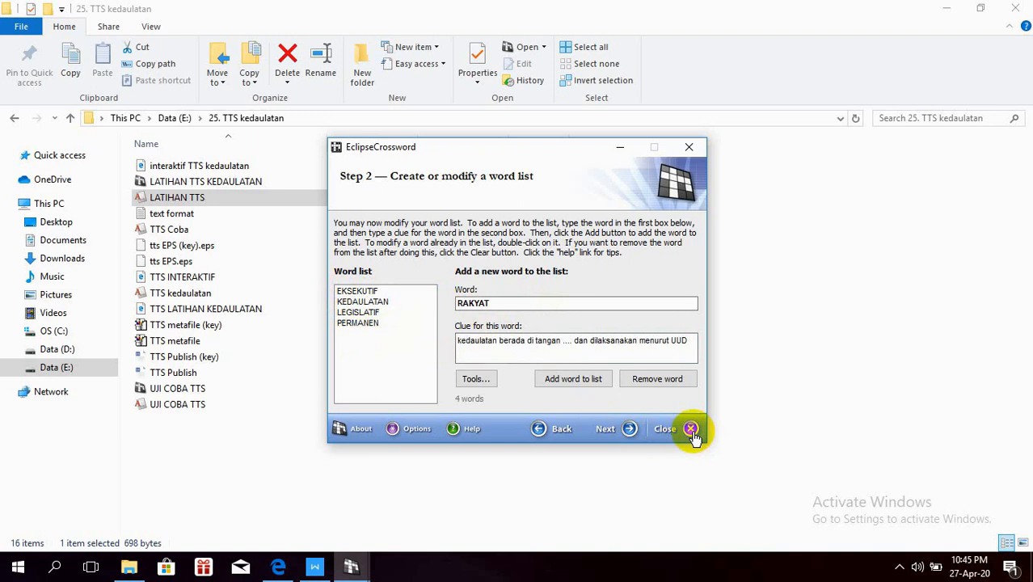
Start closing EclipseCrossword, cancel instead of discarding the unsaved word list, and minimize its window.
{"action": "left_click", "coordinate": [688, 146]}
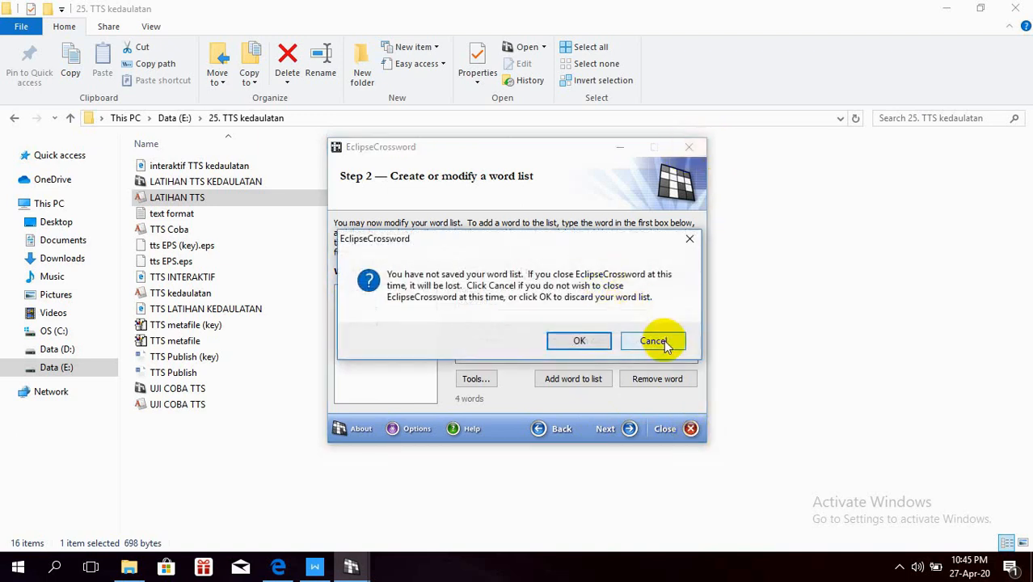
{"action": "left_click", "coordinate": [653, 340]}
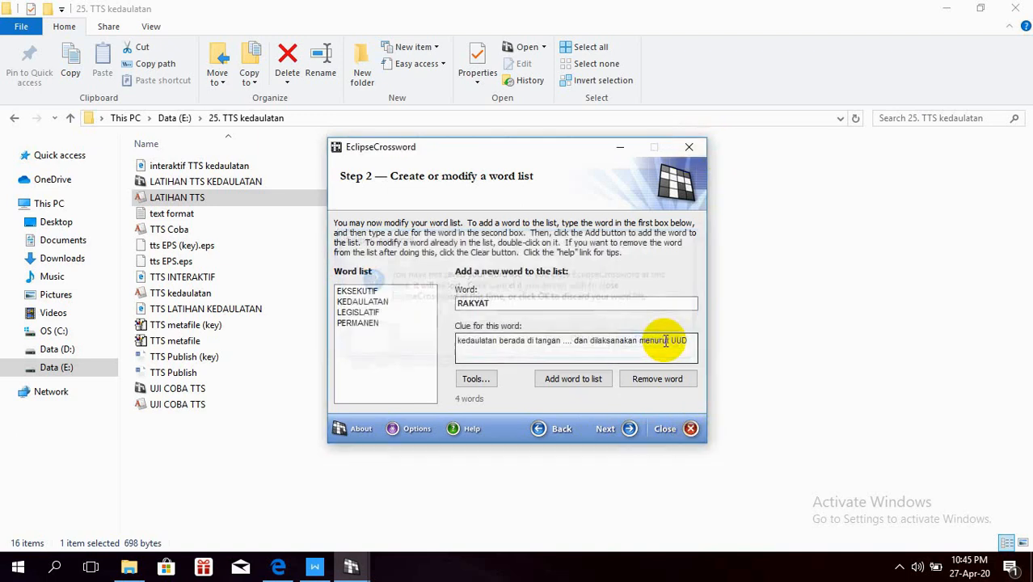
{"action": "left_click", "coordinate": [619, 148]}
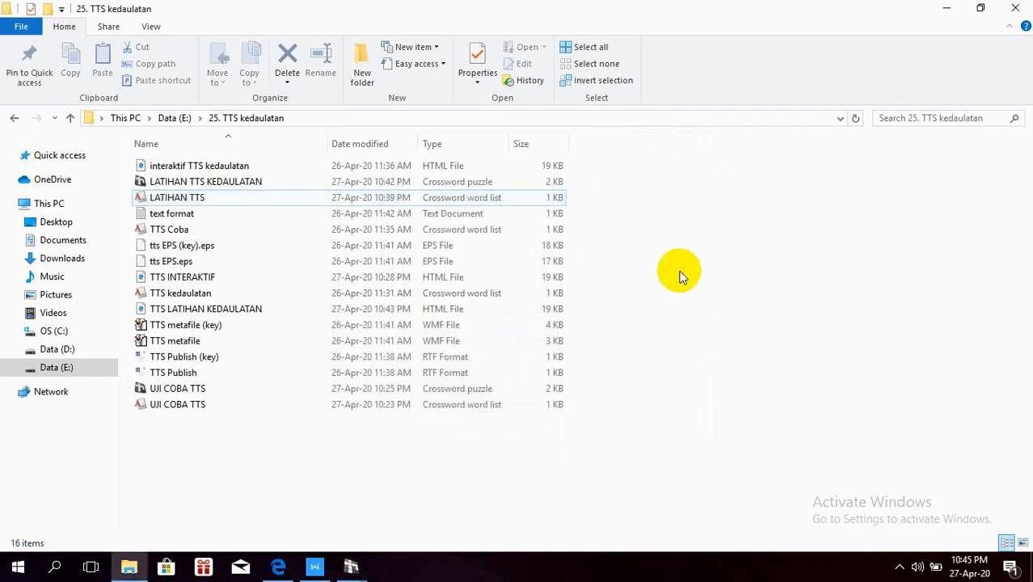